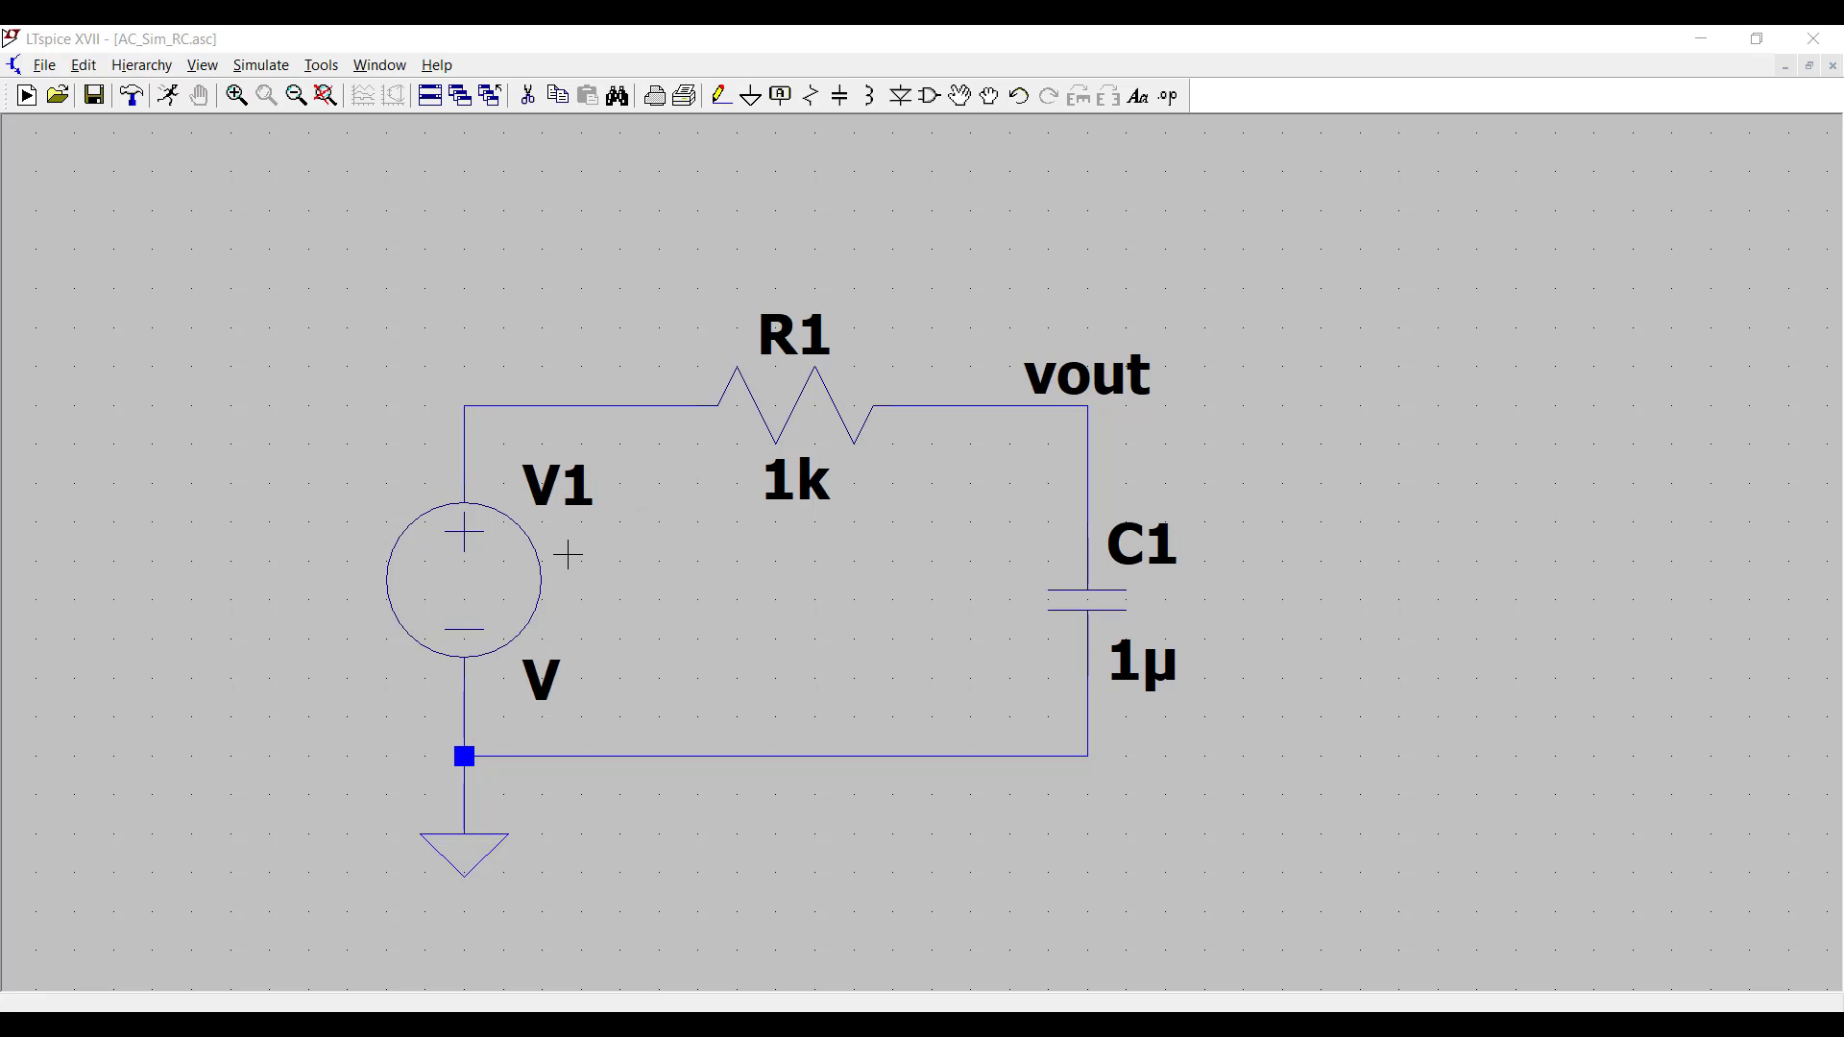
Set voltage source V1's AC Amplitude to 1 in its advanced settings.
right_click(478, 594)
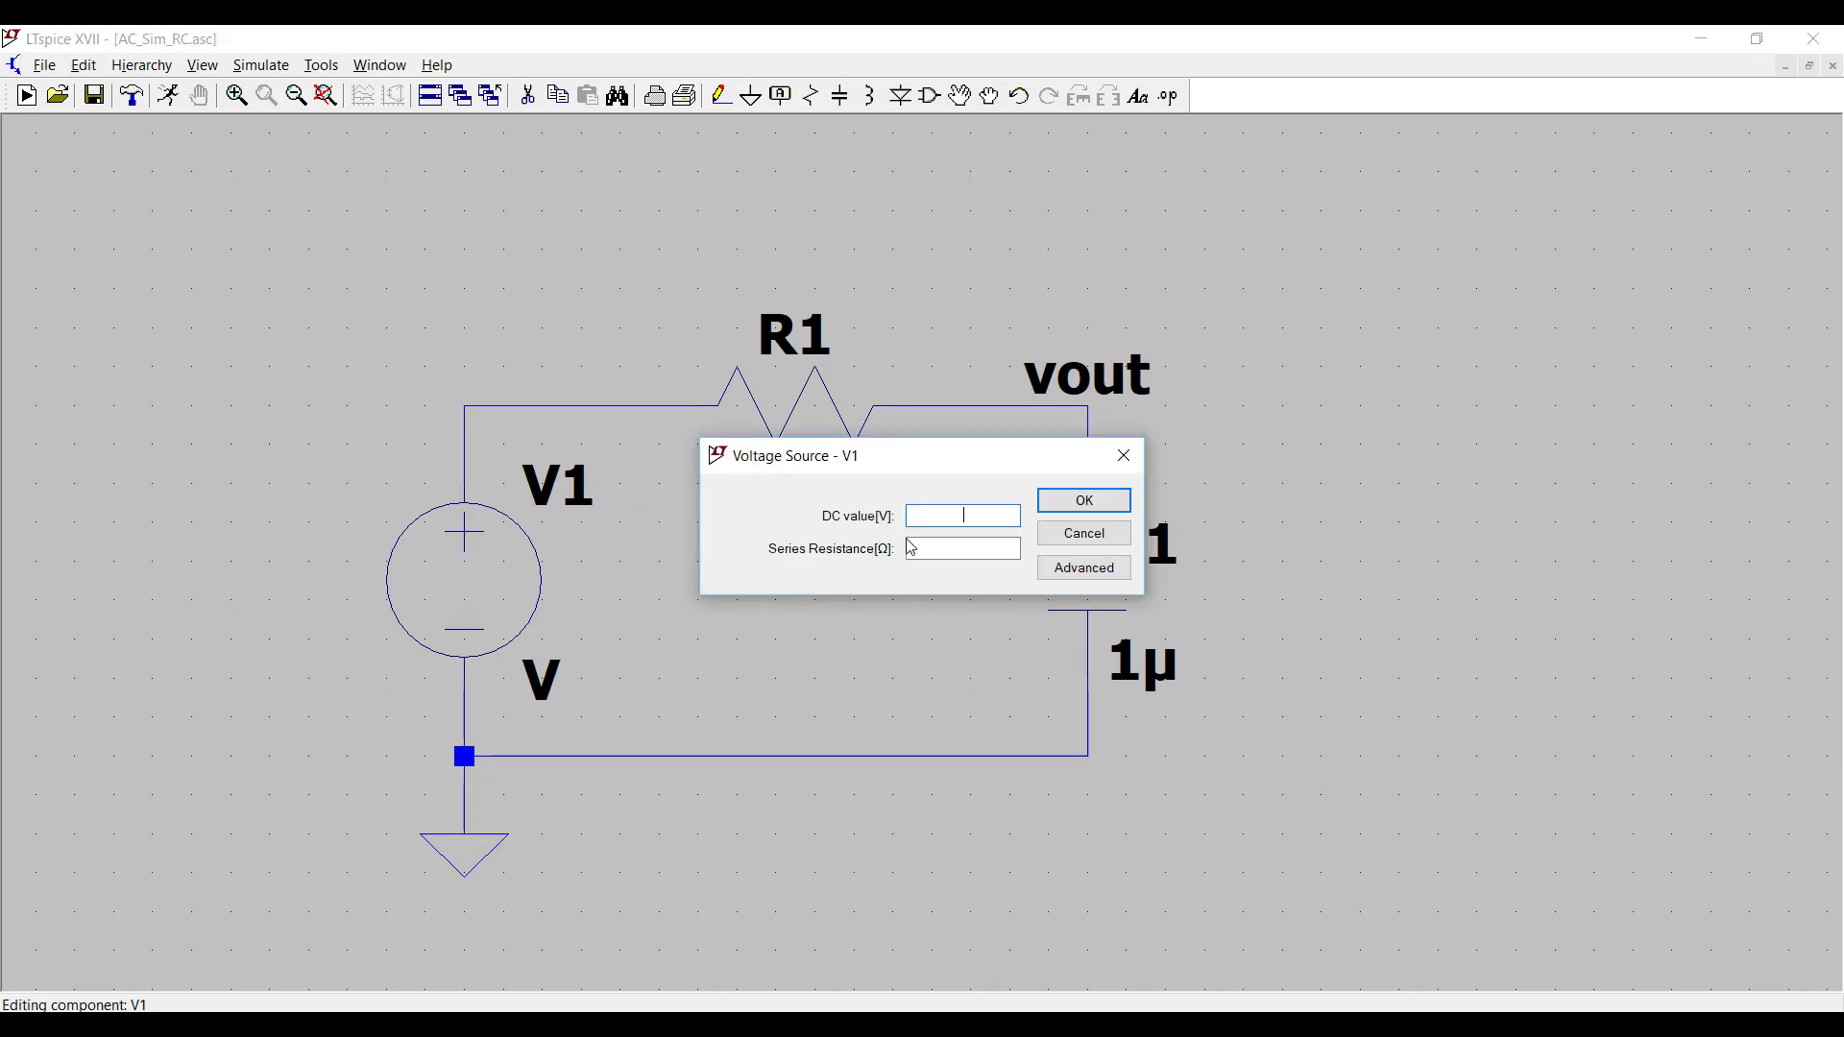
click(1063, 568)
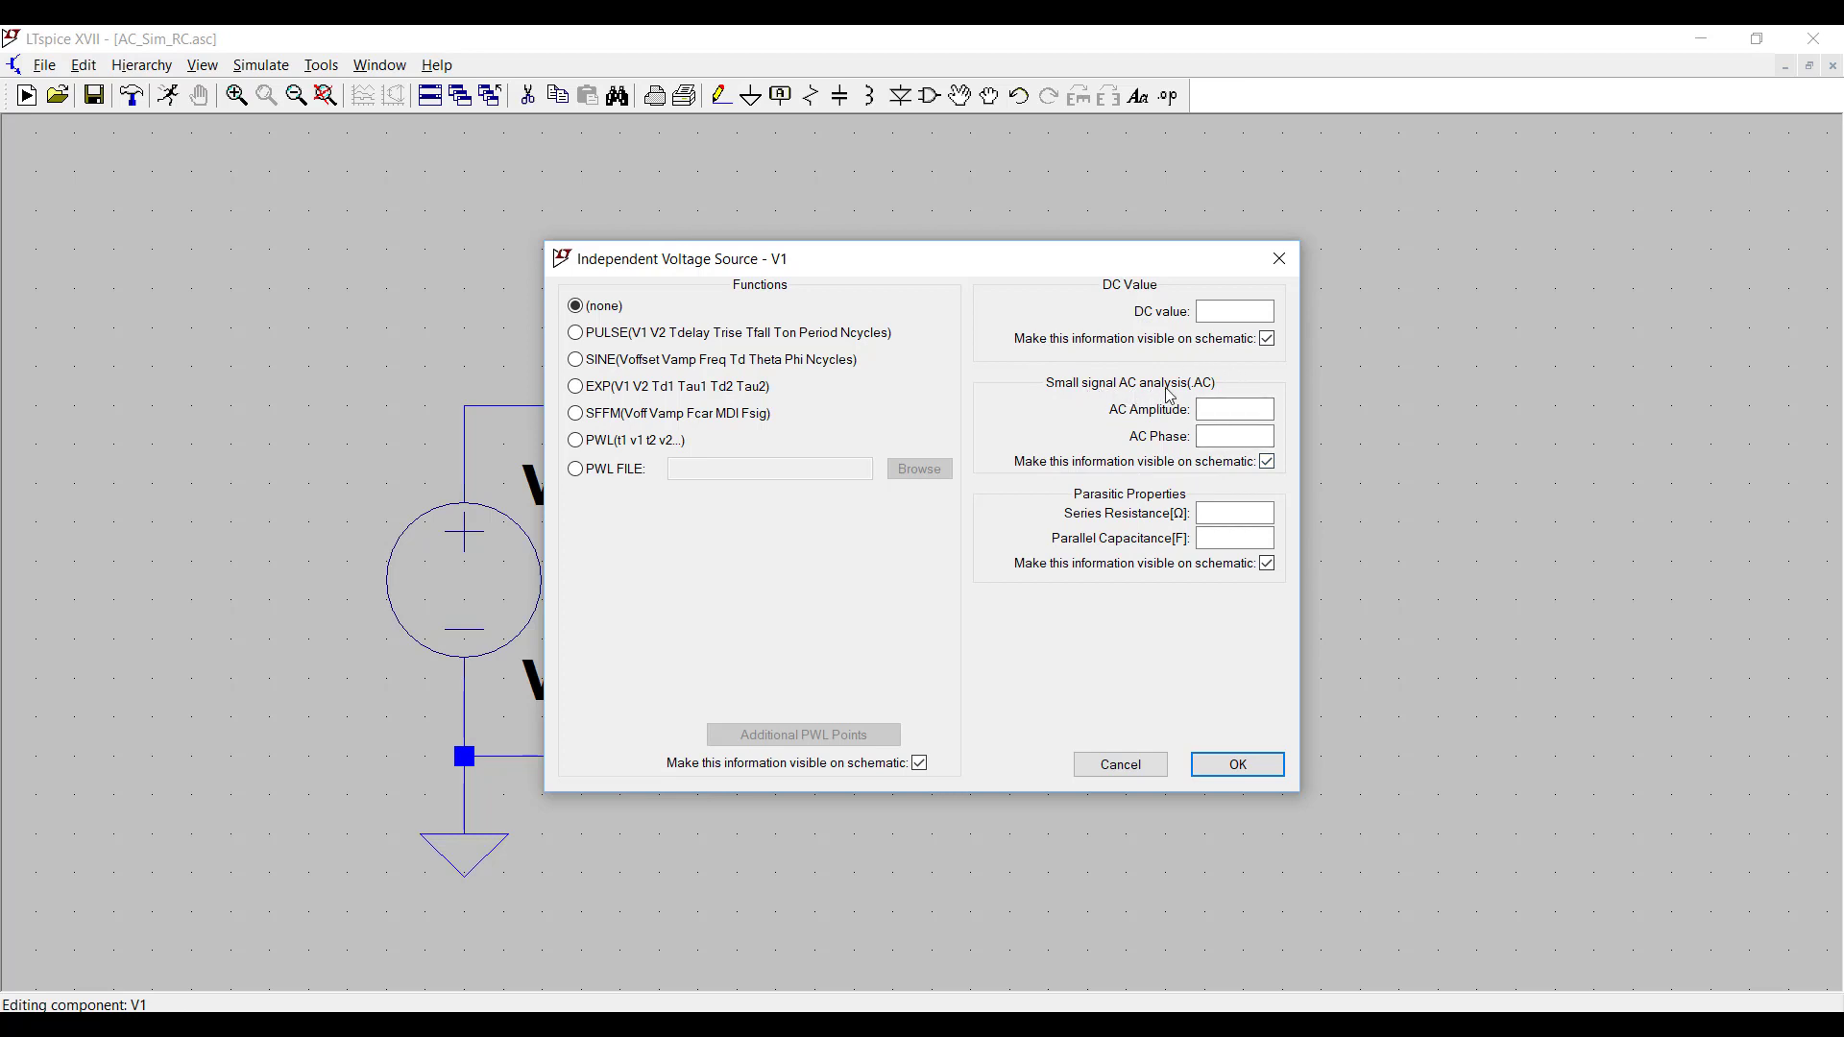
click(1224, 419)
click(1229, 765)
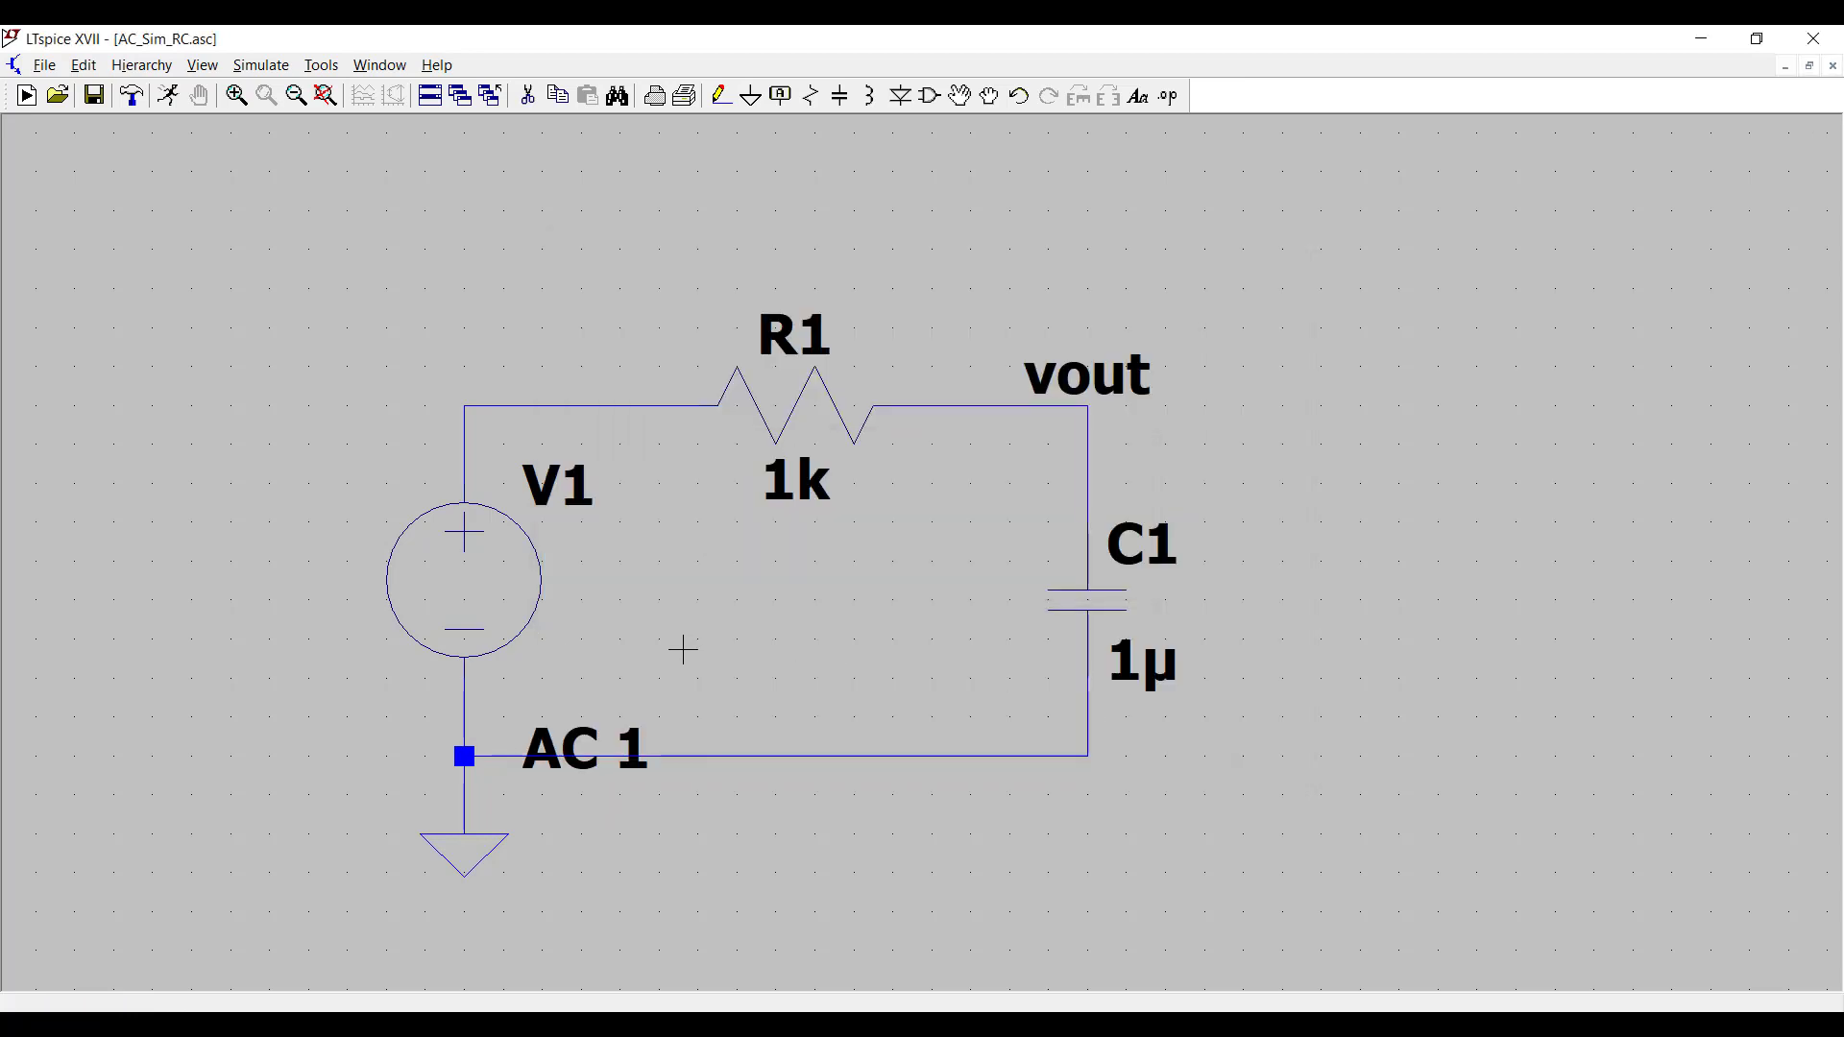
Open the Edit Simulation Command dialog on AC Analysis and expand the Type of sweep list.
click(84, 65)
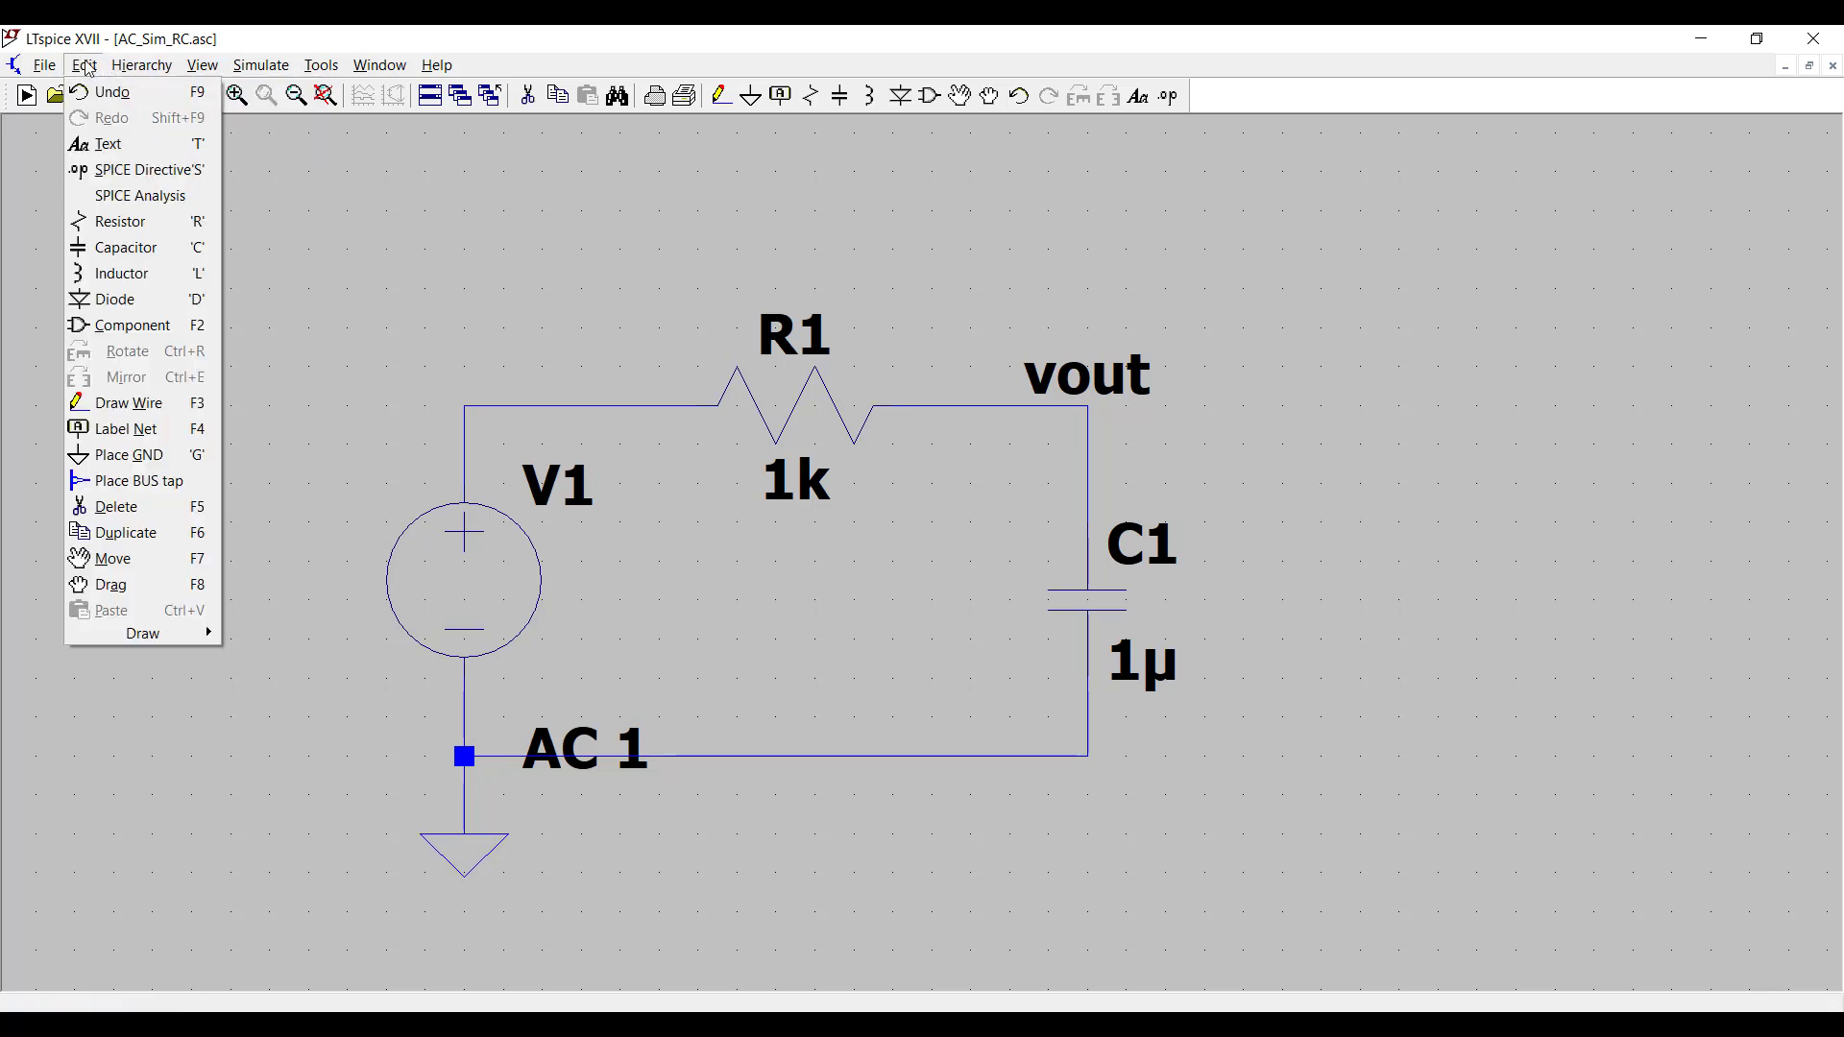
click(129, 196)
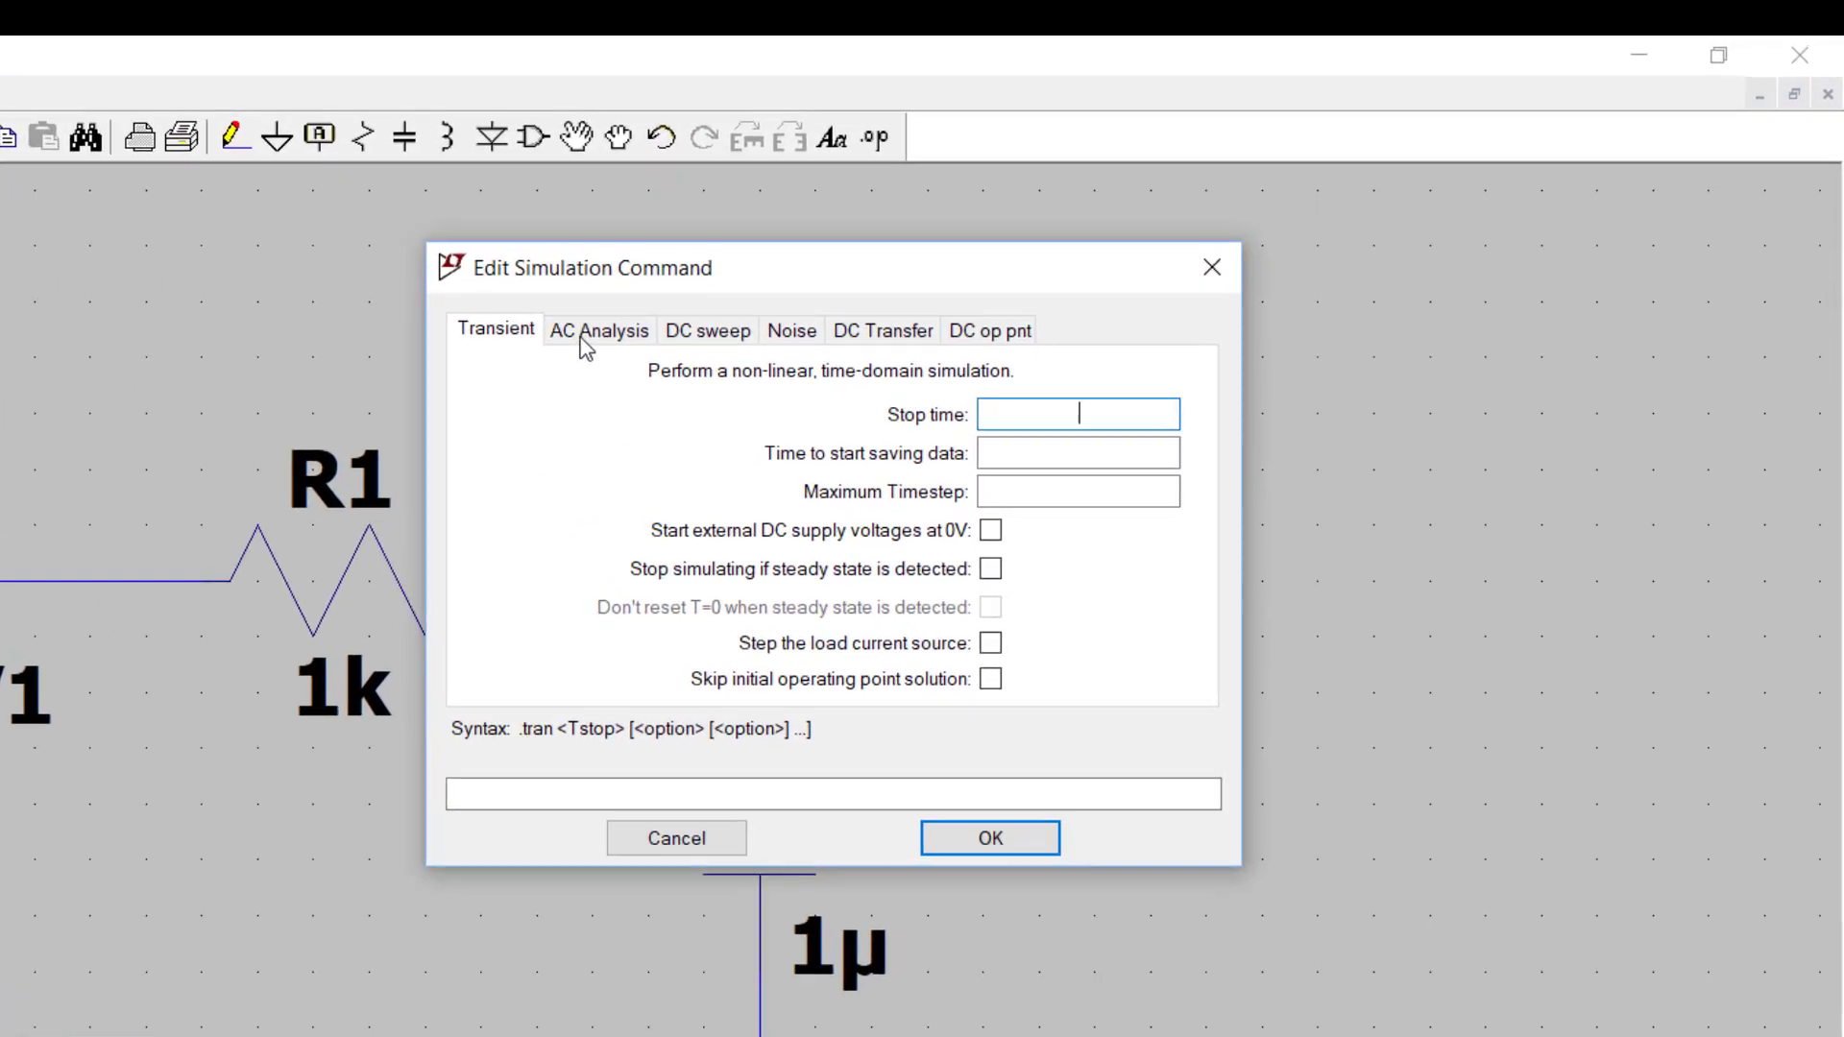
click(582, 336)
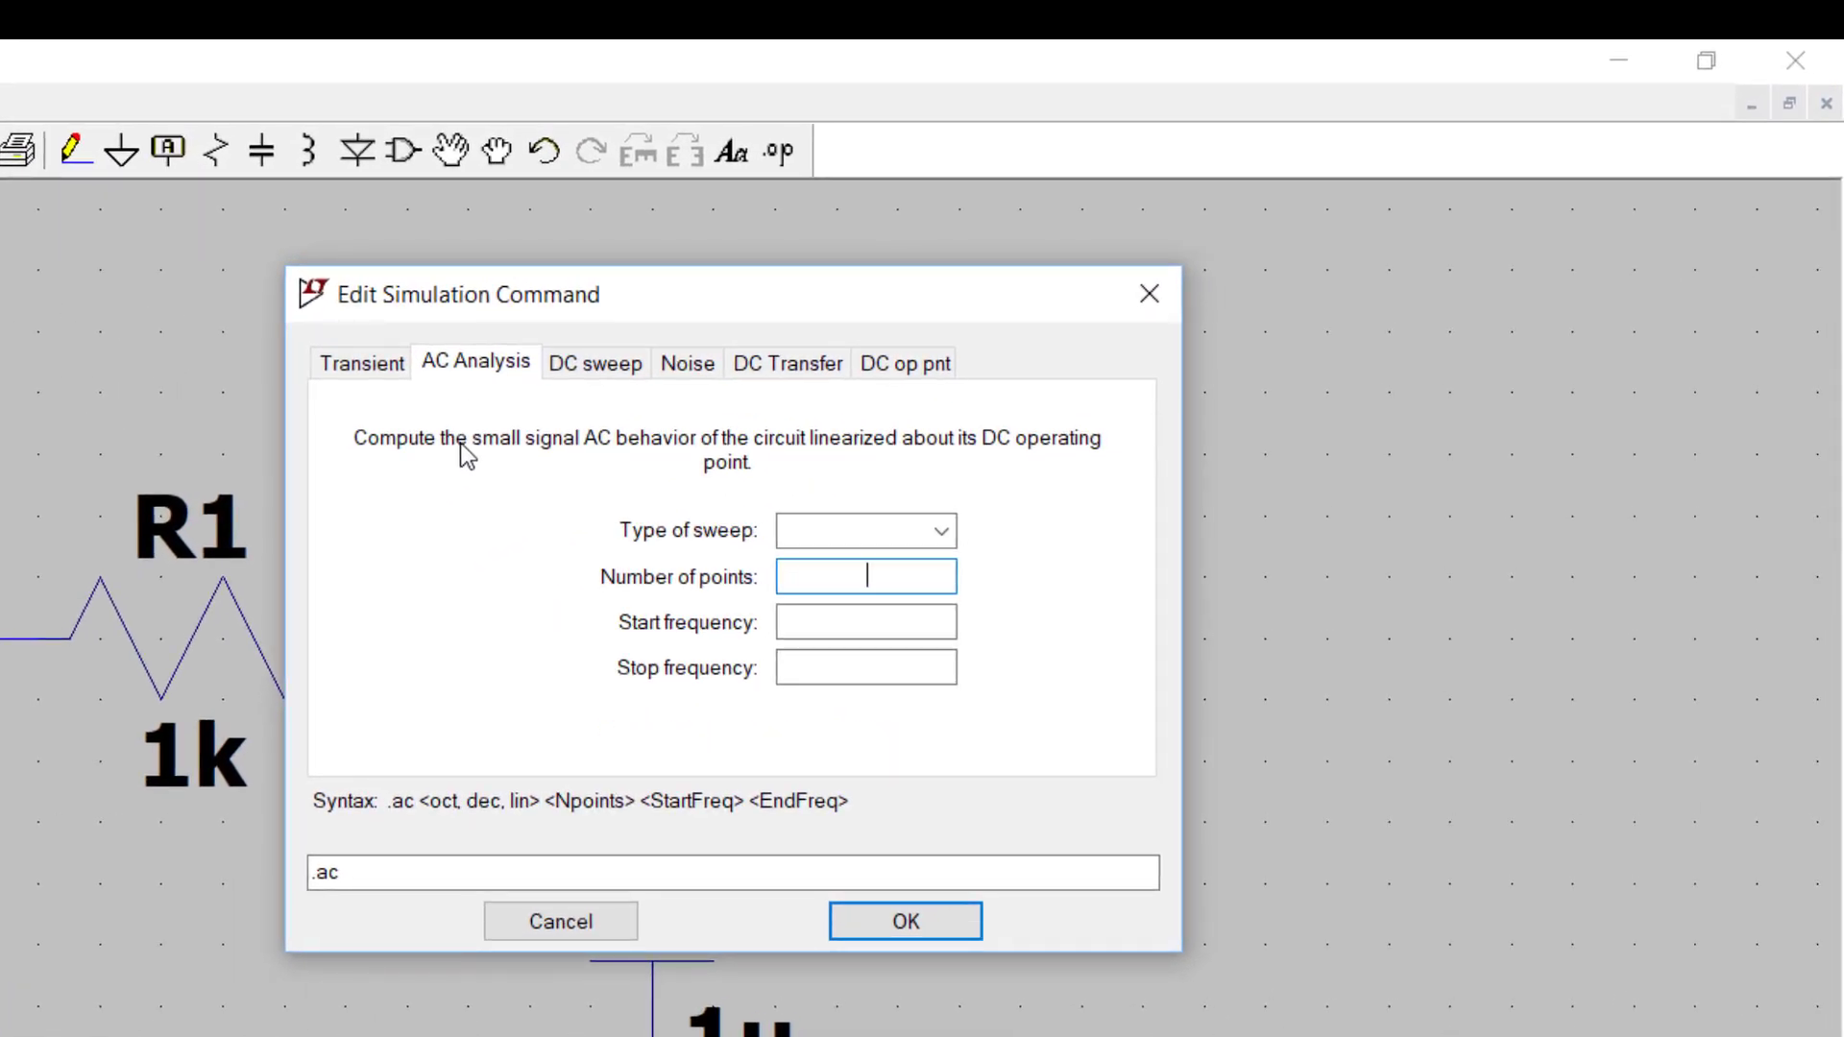
click(940, 534)
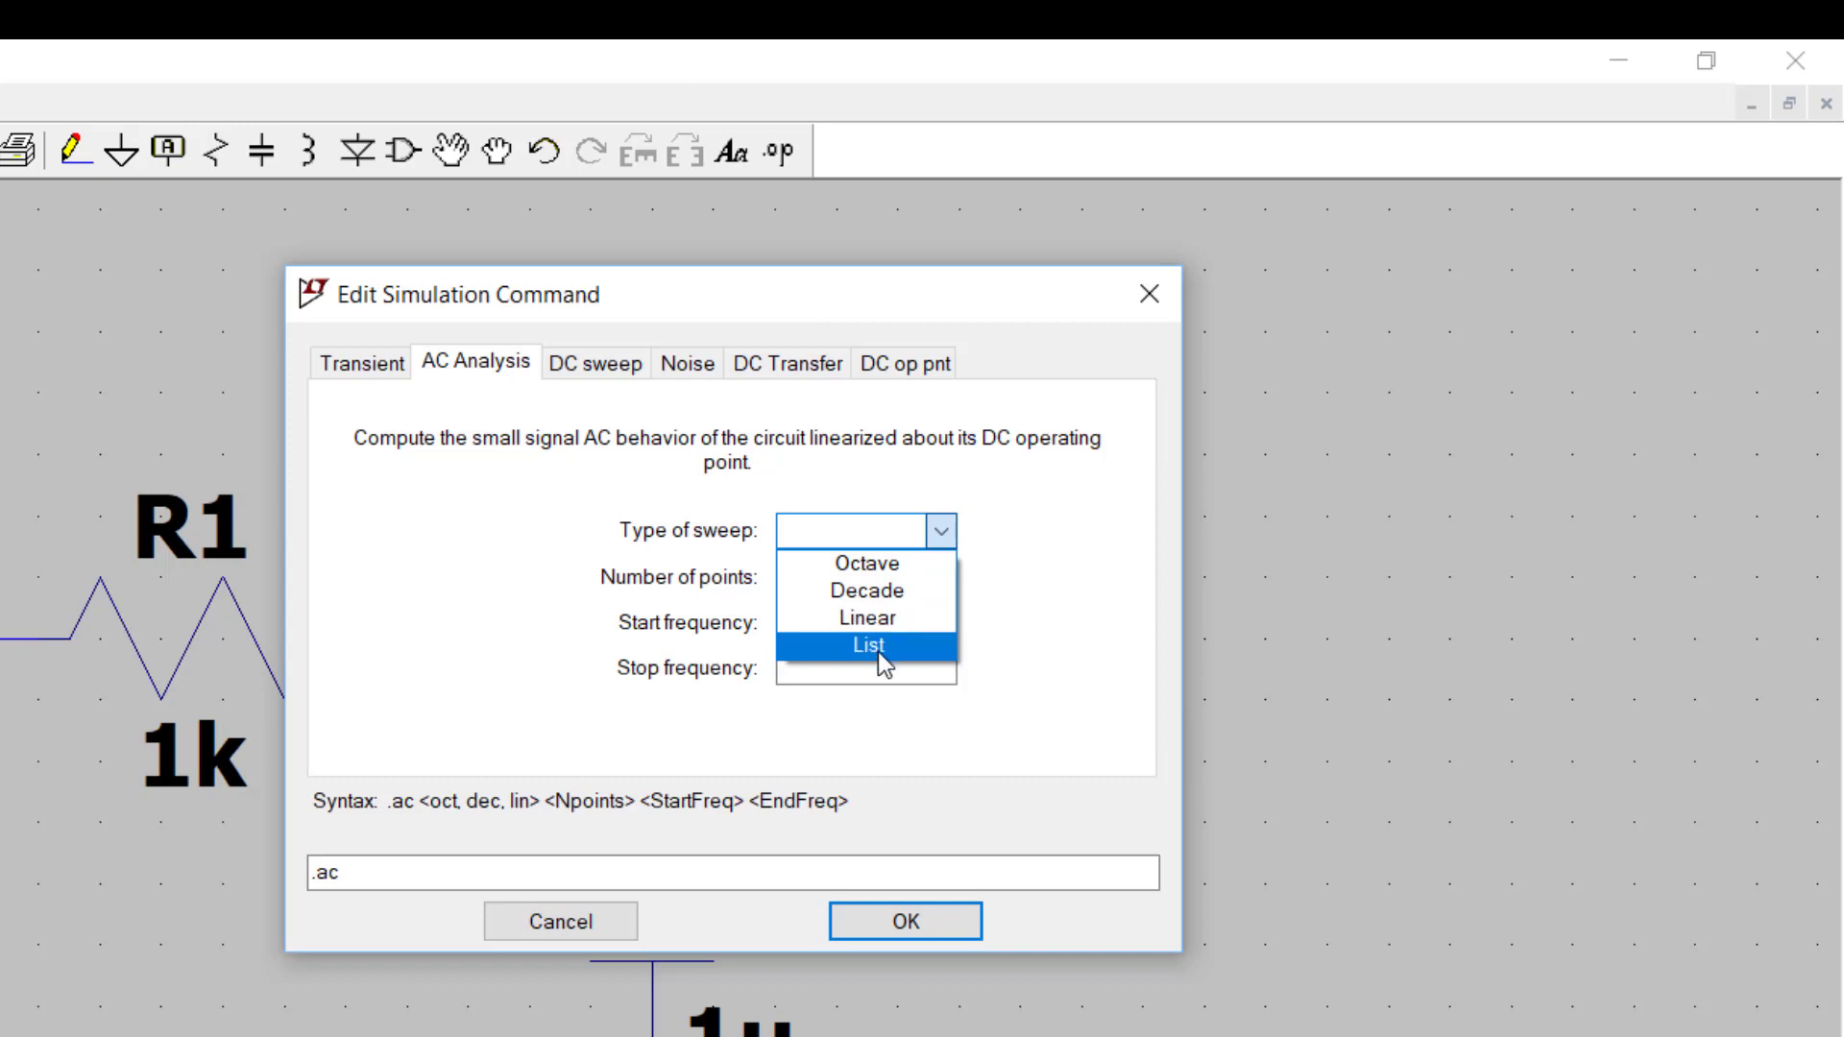
Configure a Decade sweep with 10 points per decade, start 10 and stop 1k.
click(891, 596)
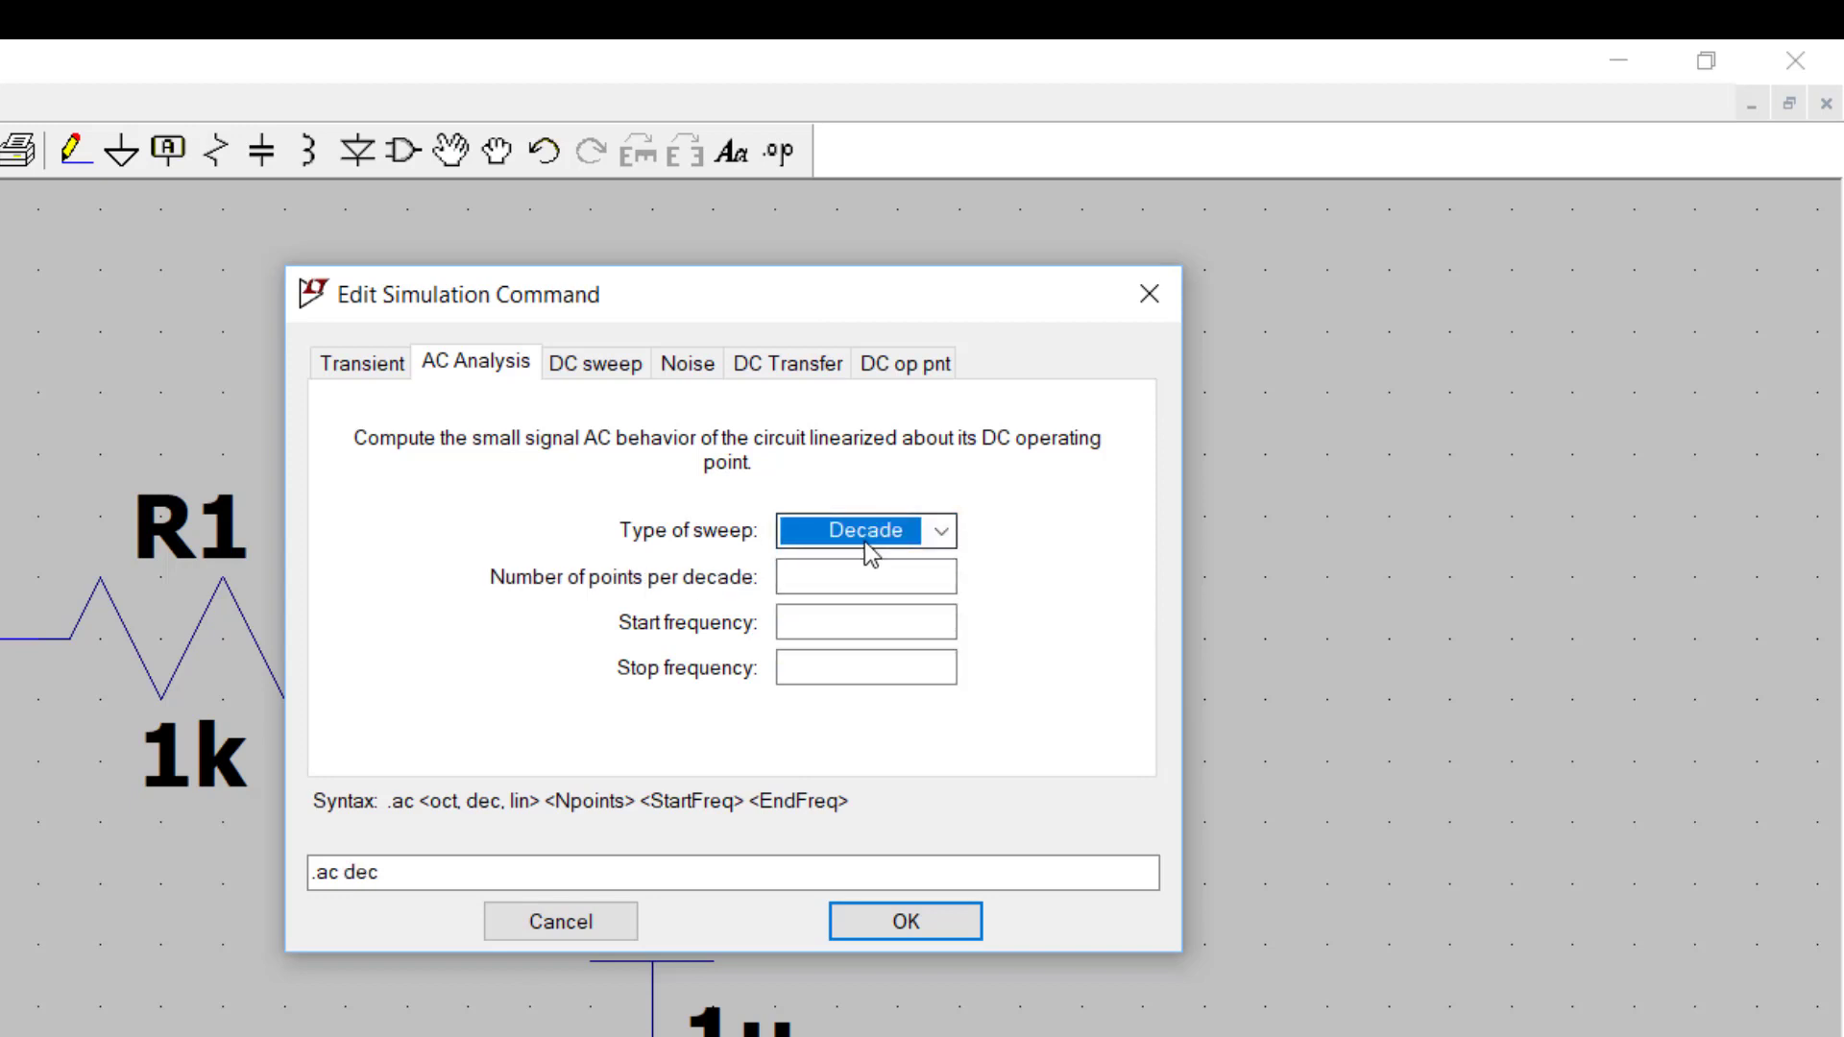
click(864, 574)
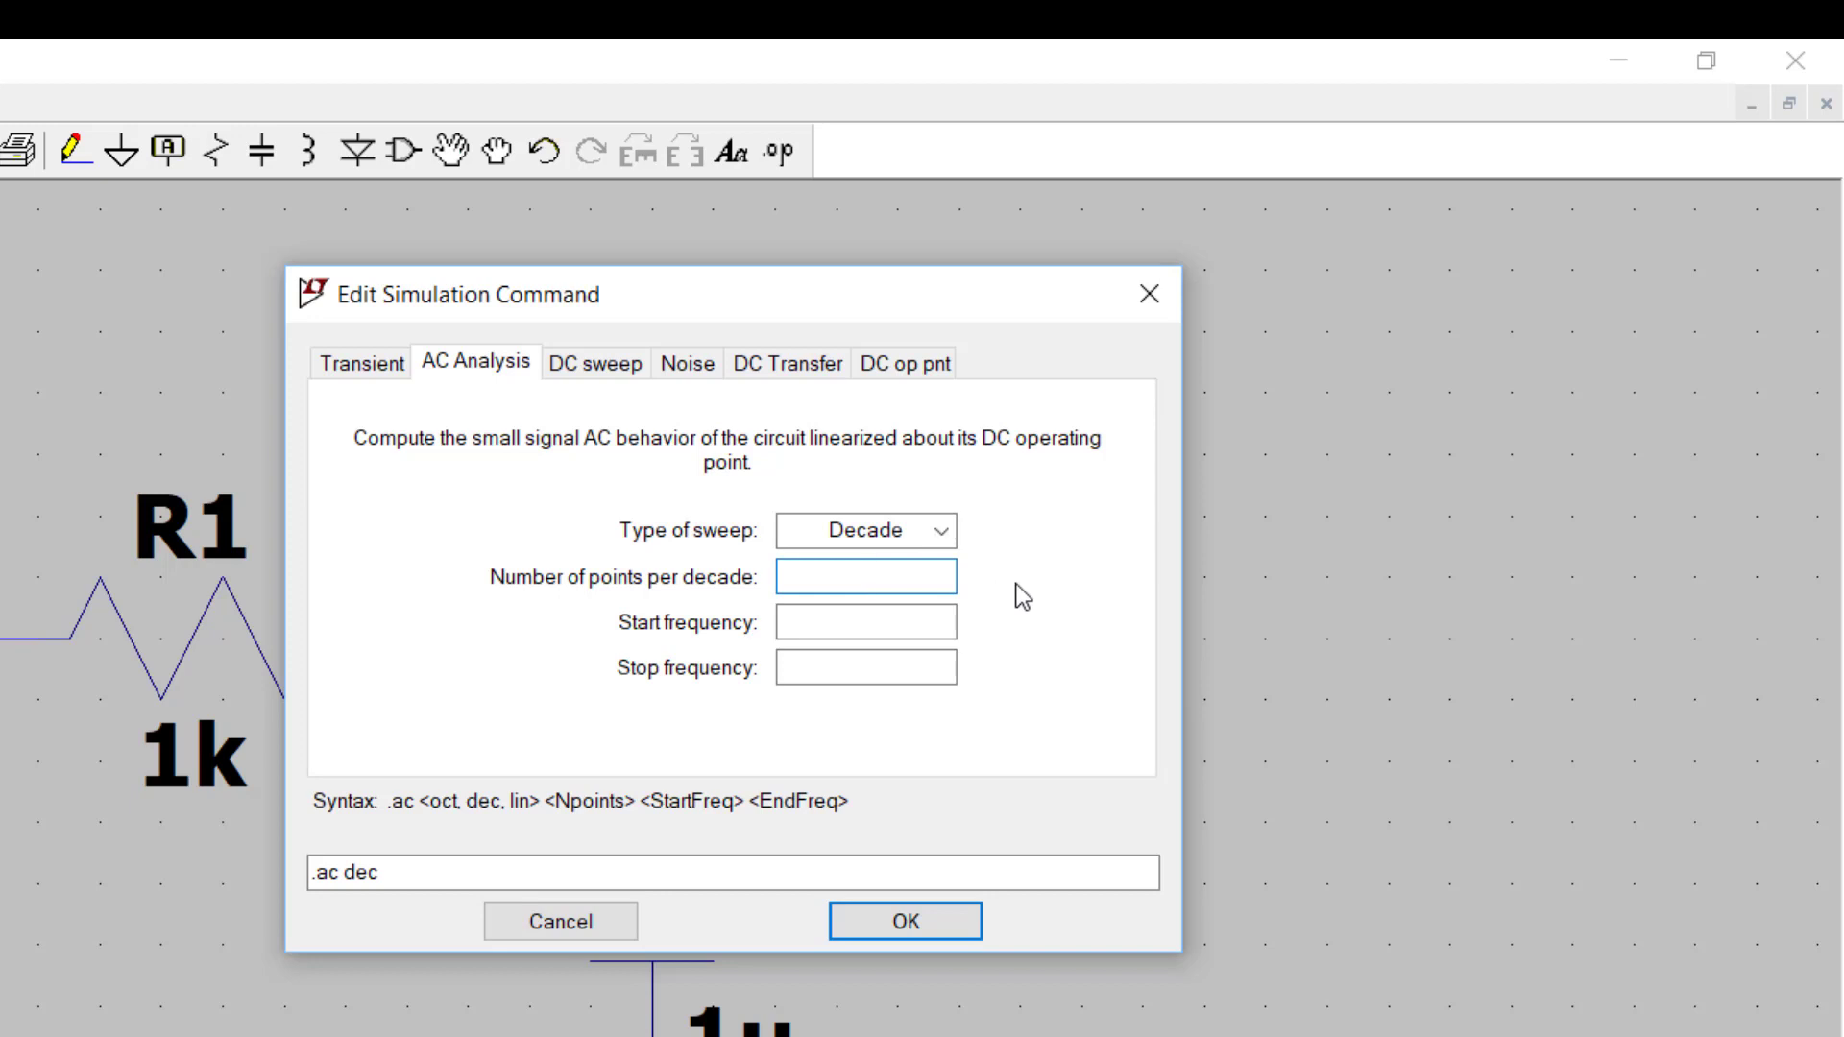
text(10)
click(905, 635)
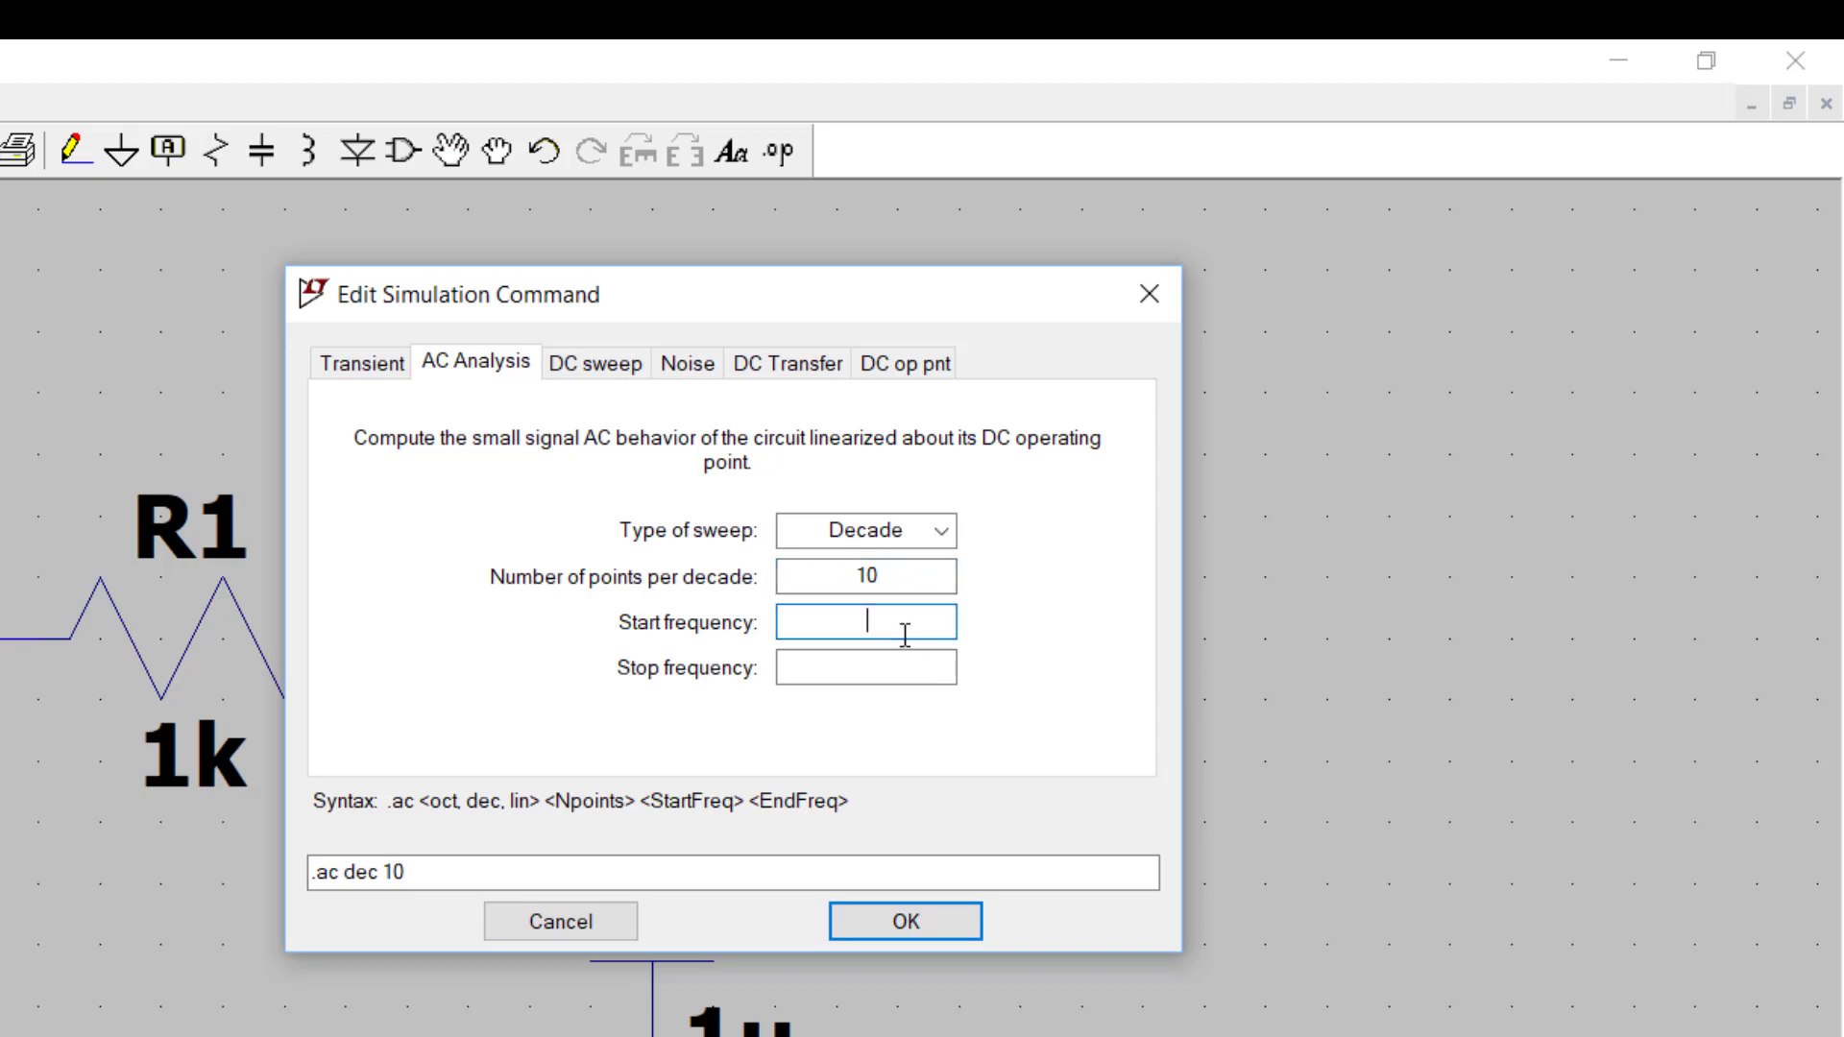
text(10)
click(897, 672)
text(1)
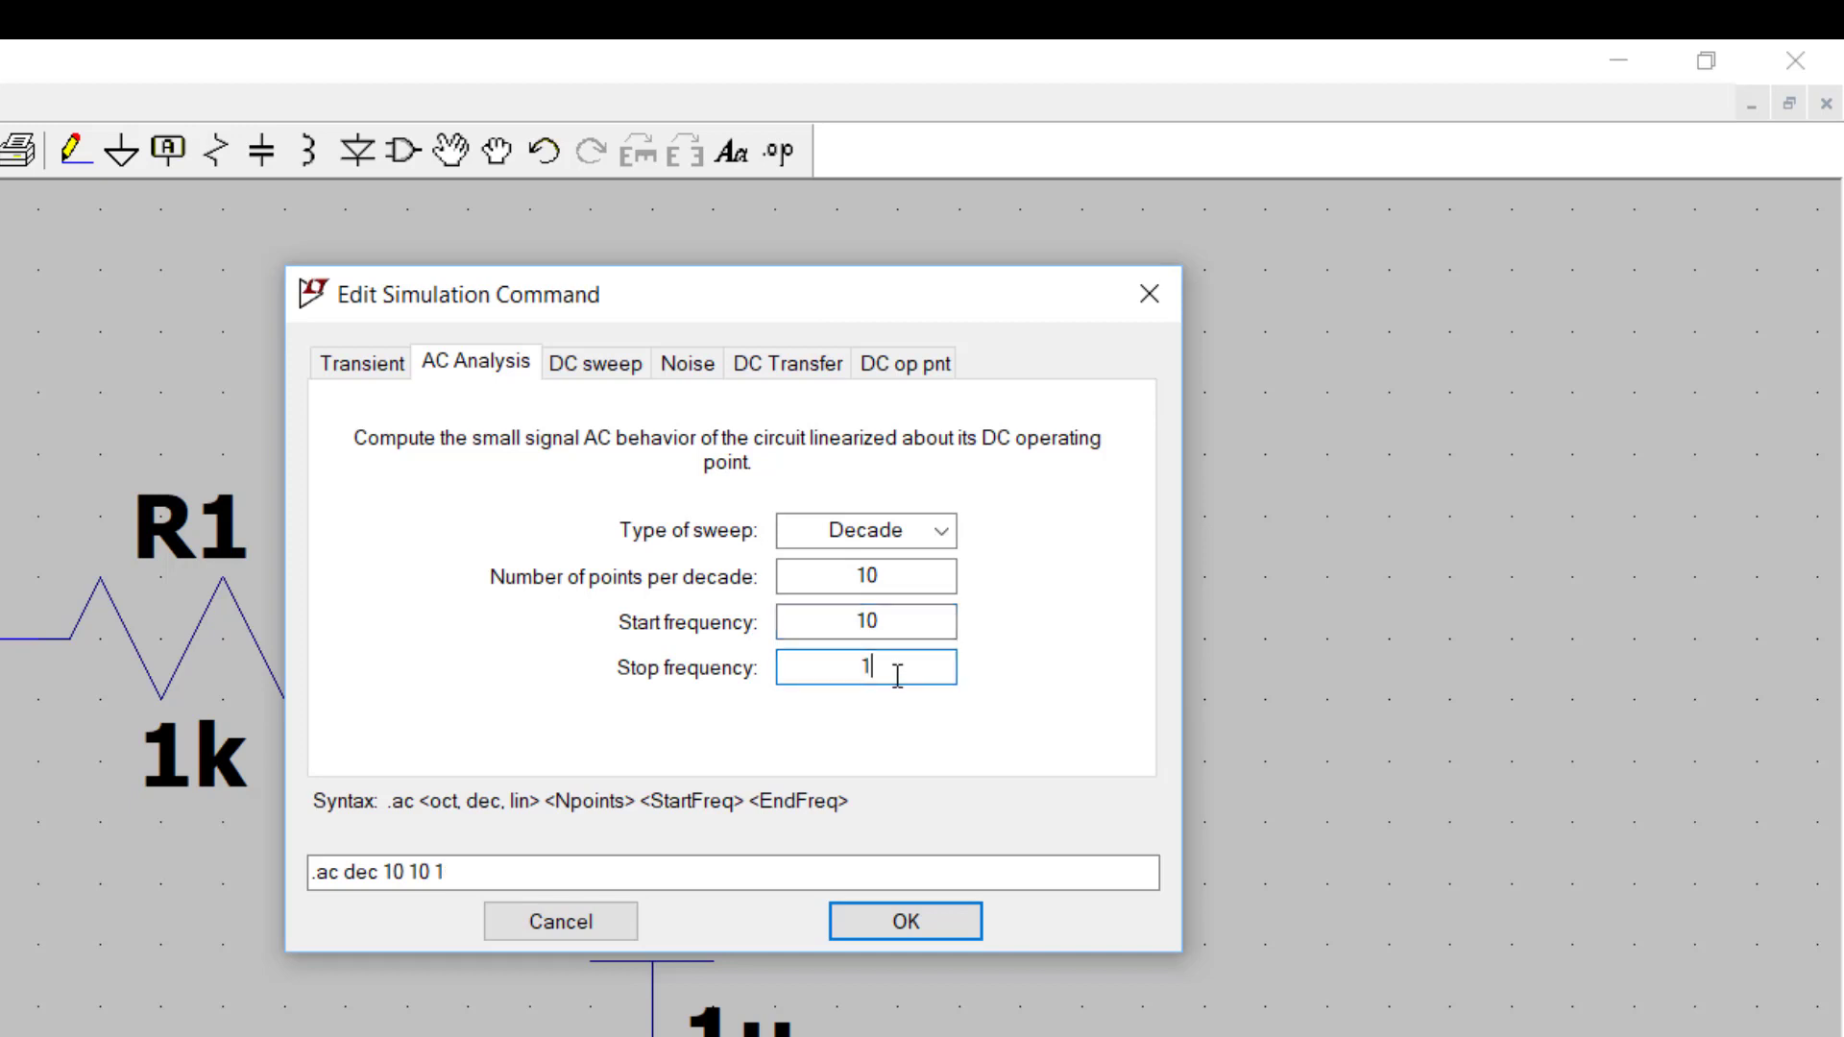
text(k)
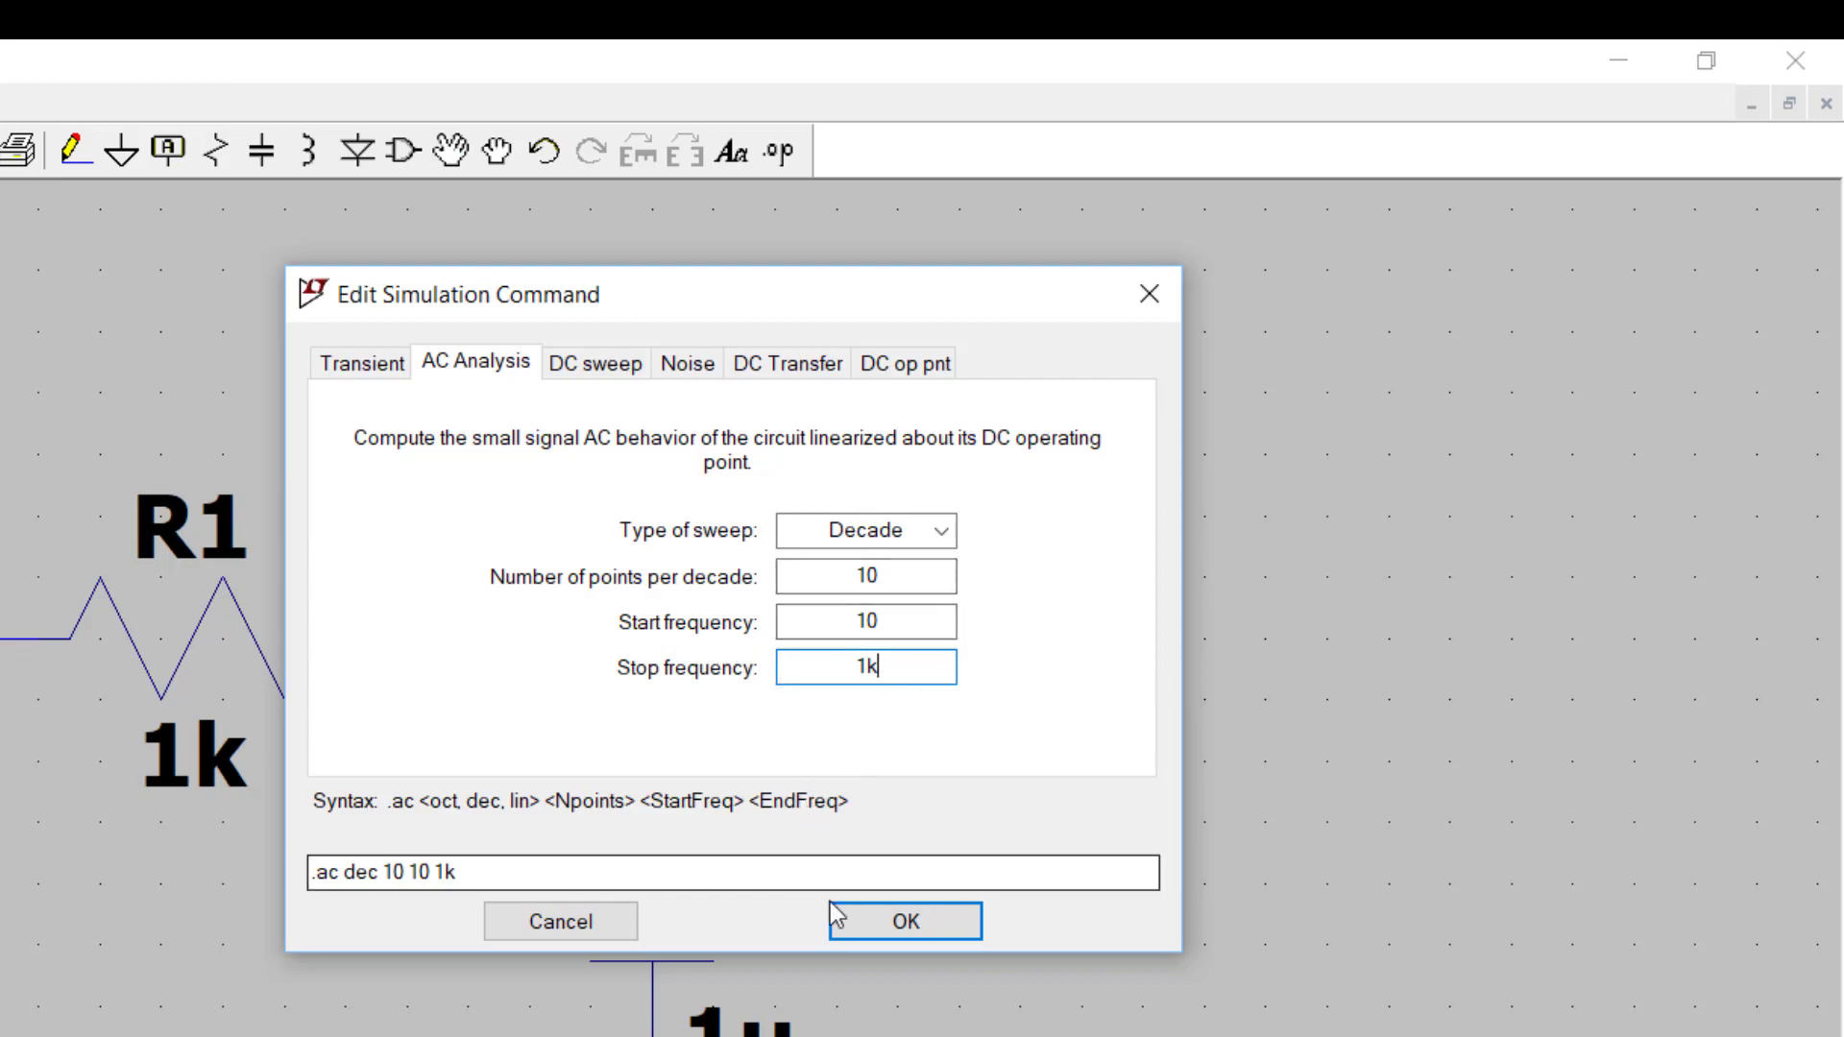
click(914, 912)
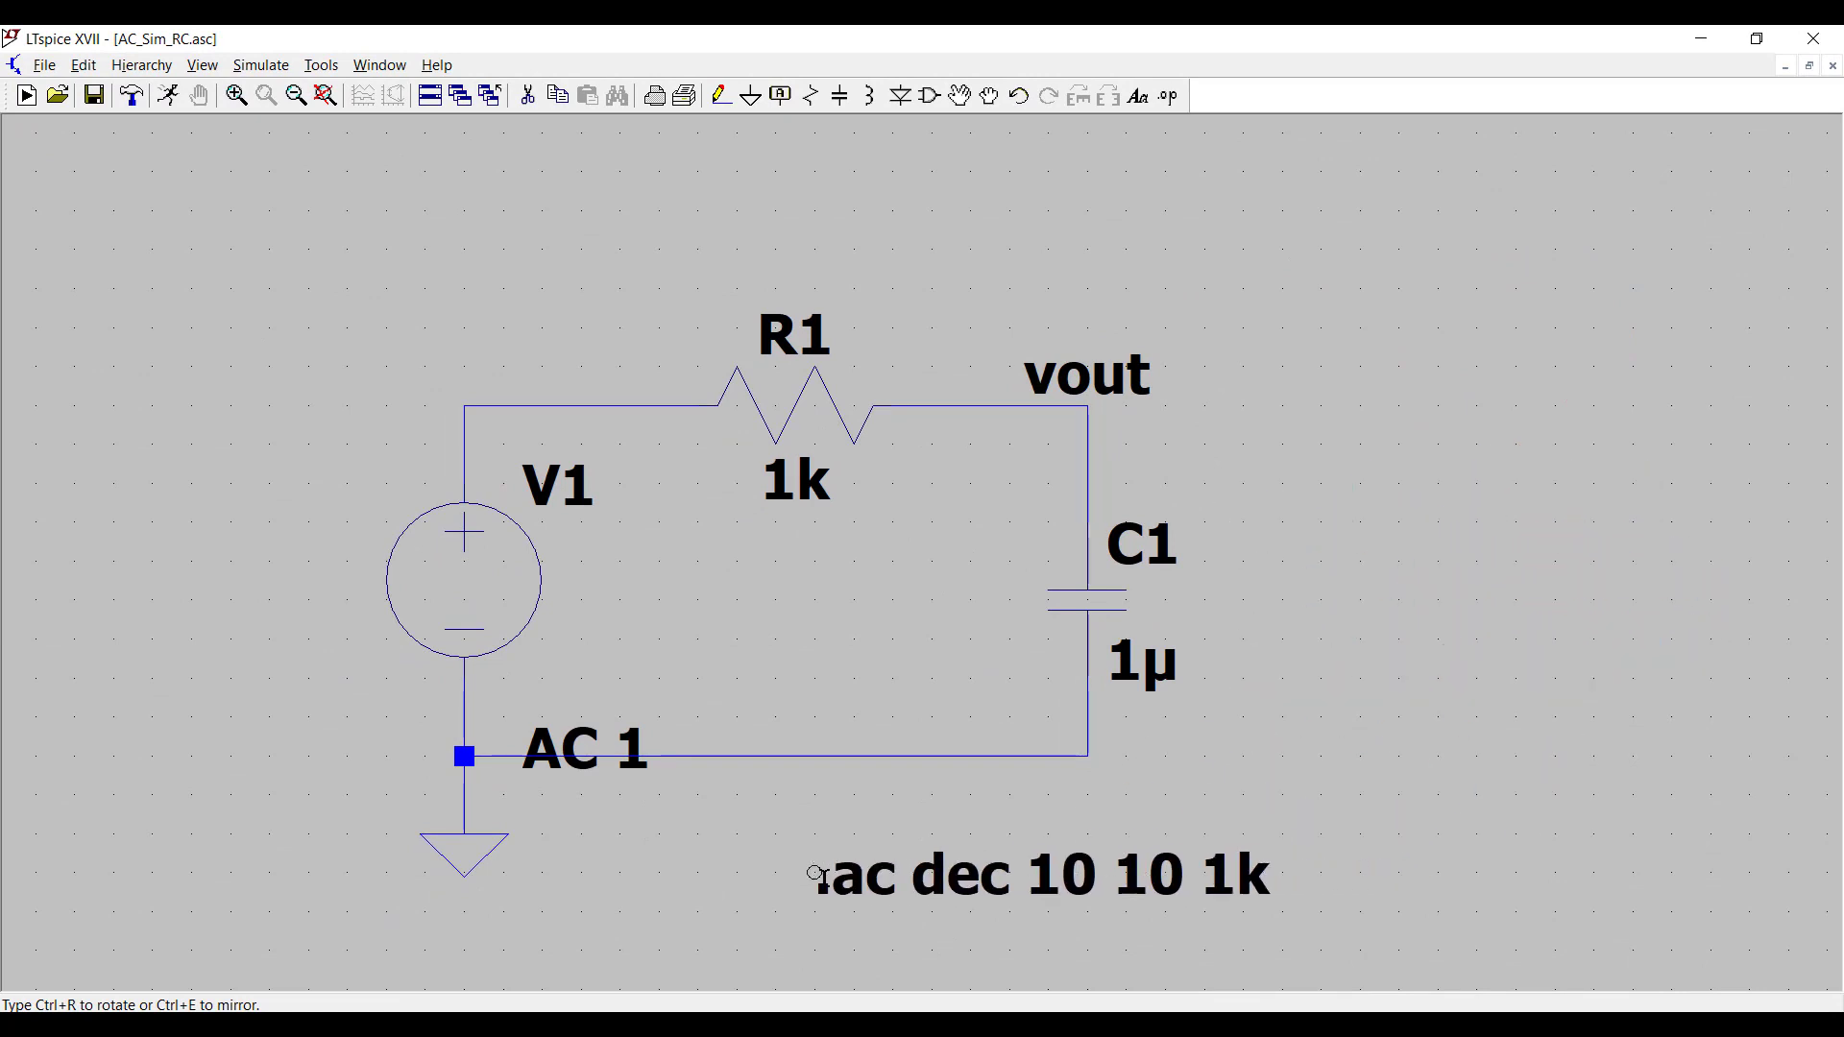
Drop the .ac dec 10 10 1k directive under the RC circuit and run the simulation.
click(818, 876)
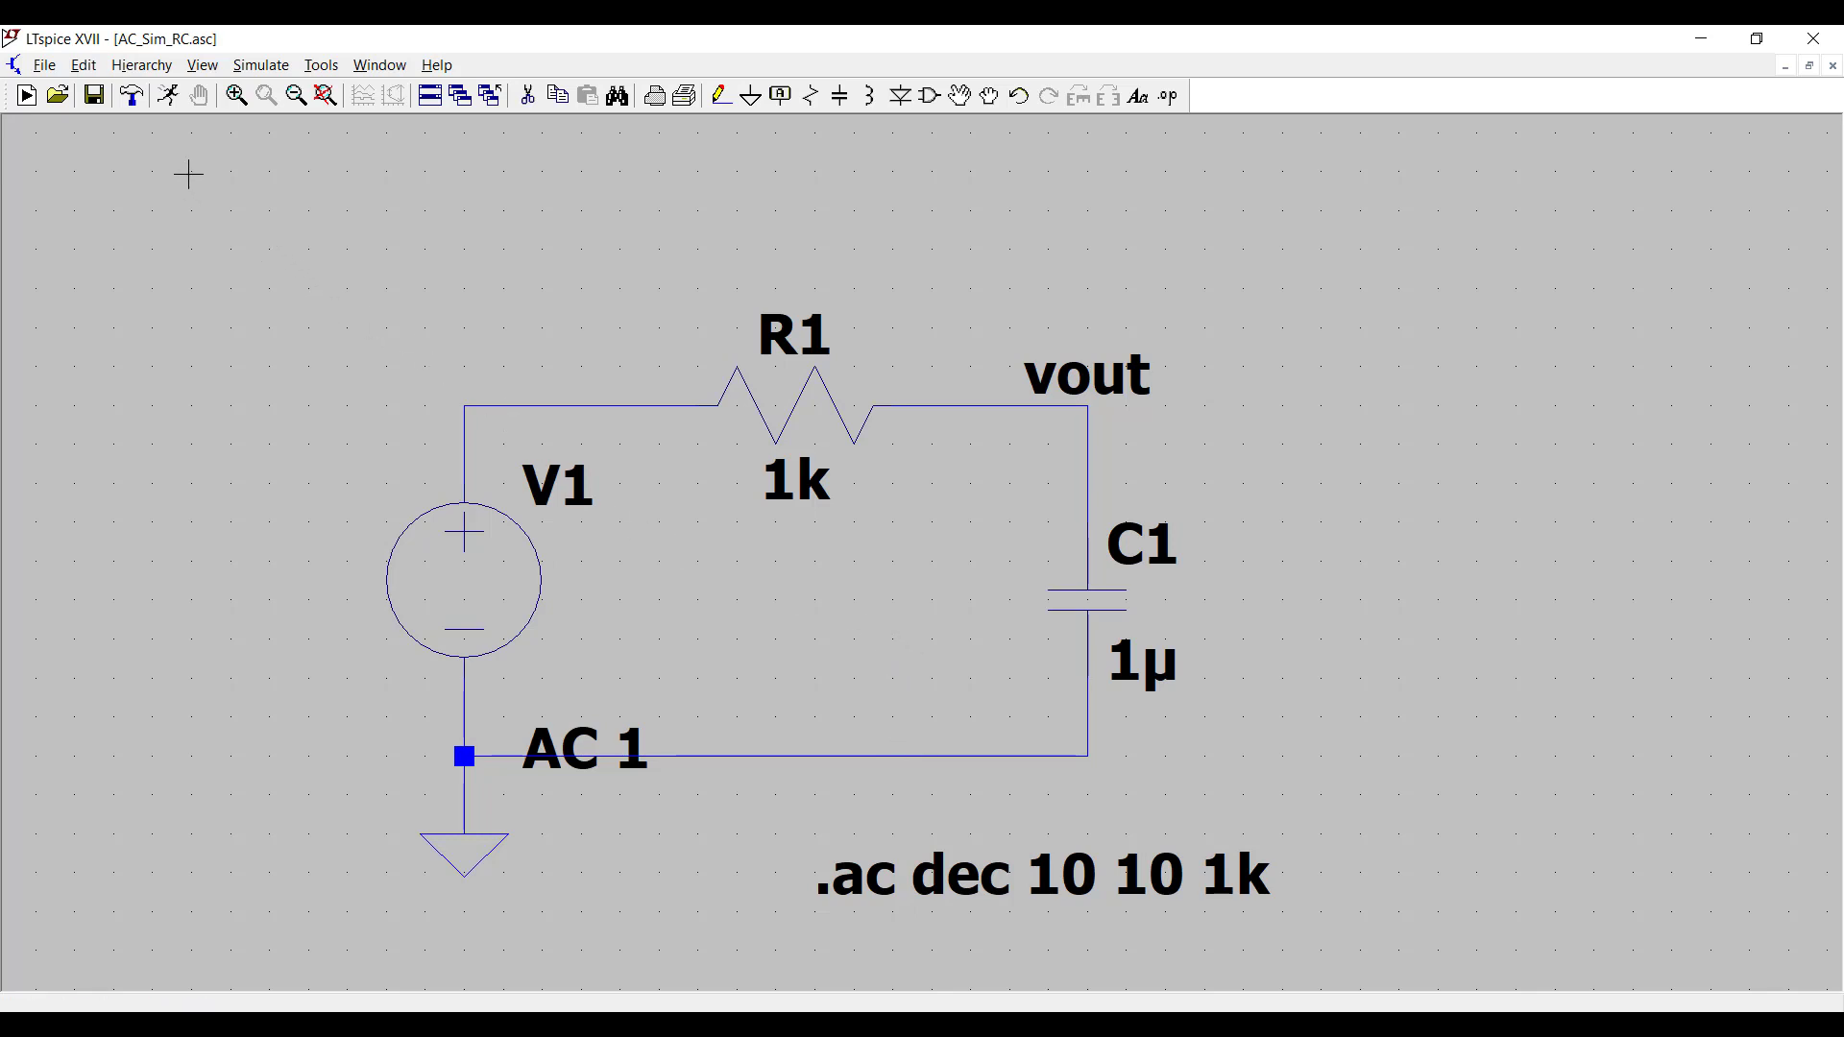
click(170, 97)
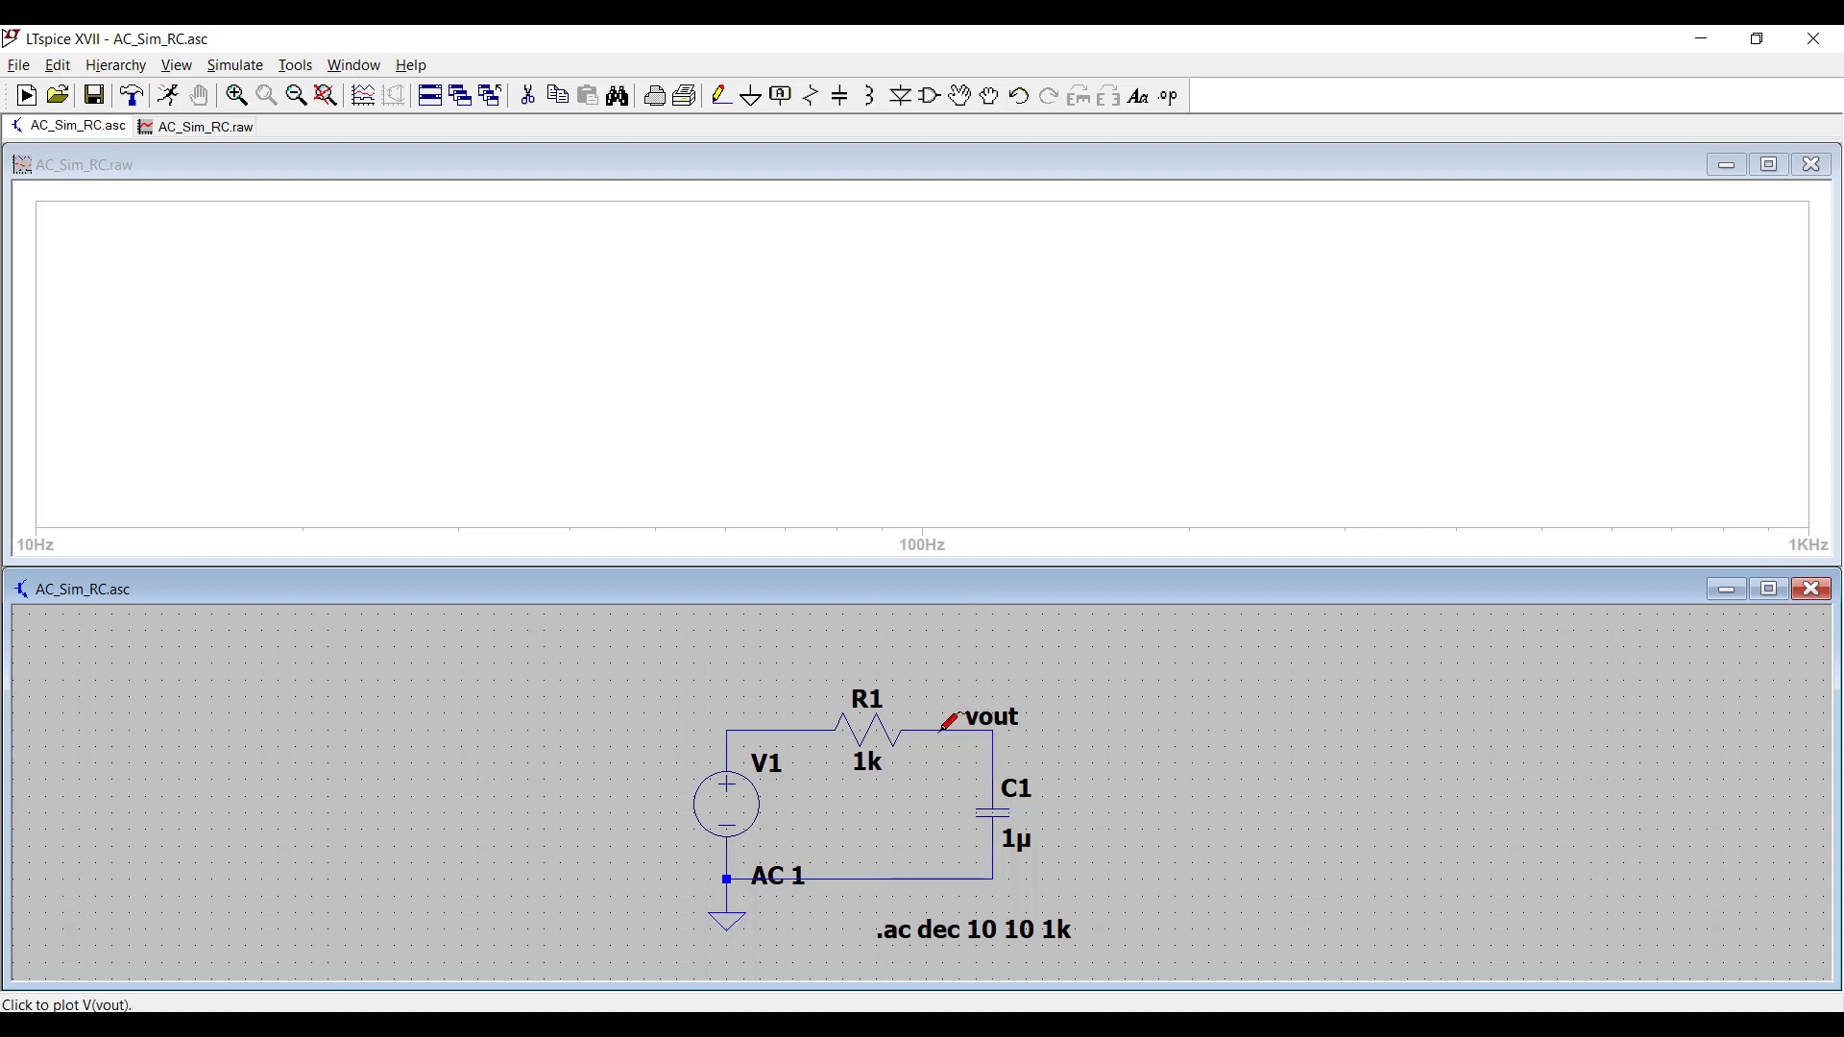
Probe the vout node to plot V(vout) magnitude and phase, and maximize the plot window.
click(947, 722)
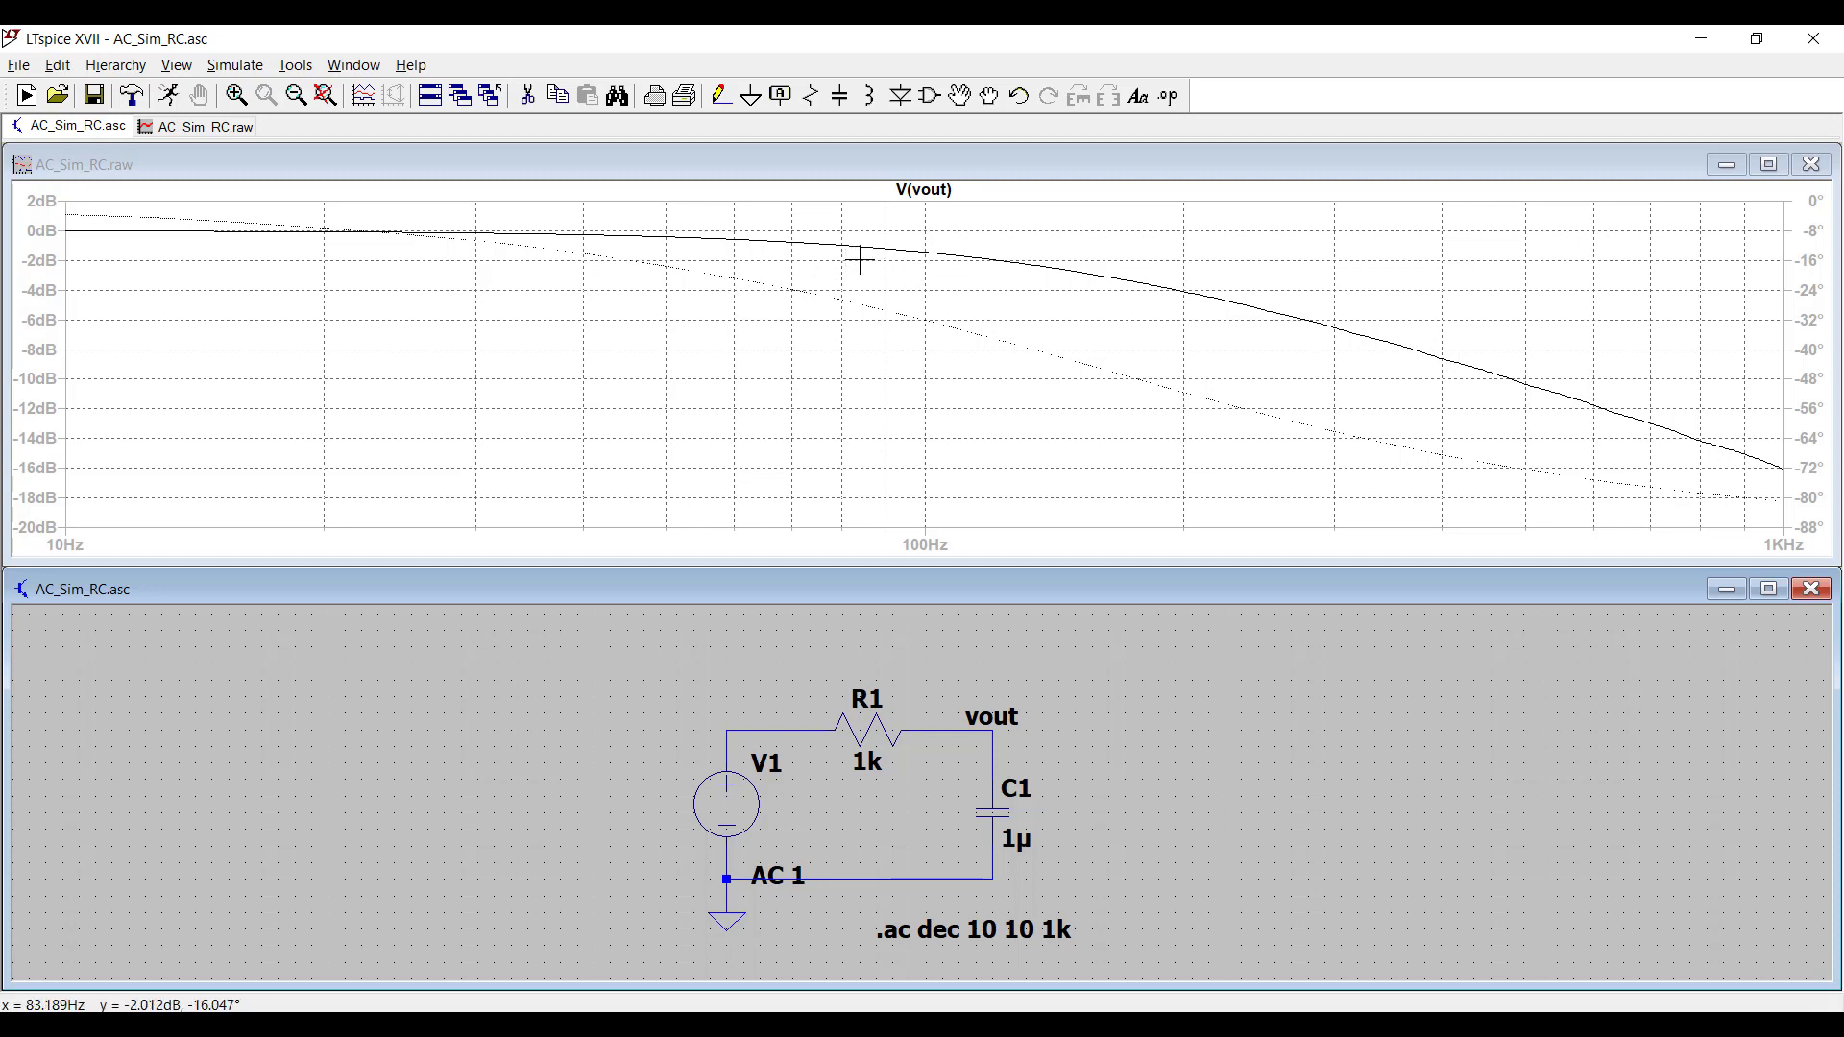
click(1769, 165)
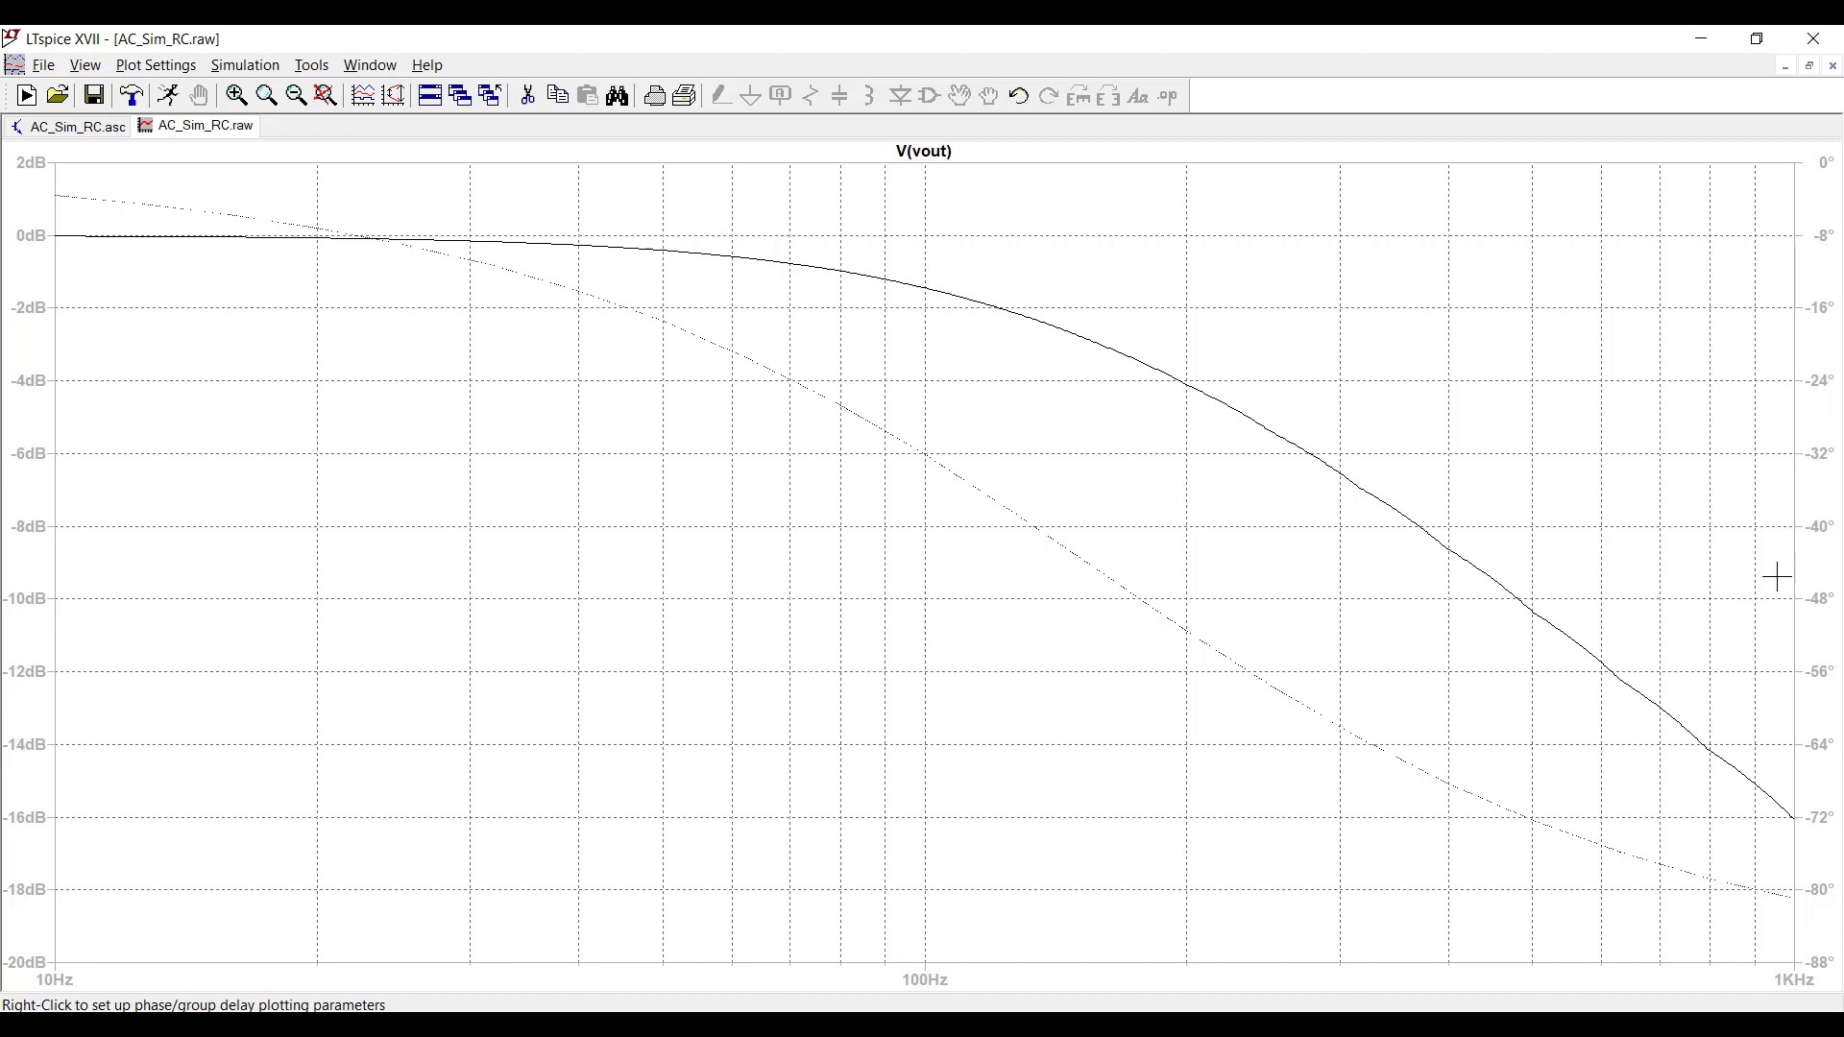
Add a cursor to V(vout), slide it to about 159 Hz, and move the readout into full view.
click(927, 154)
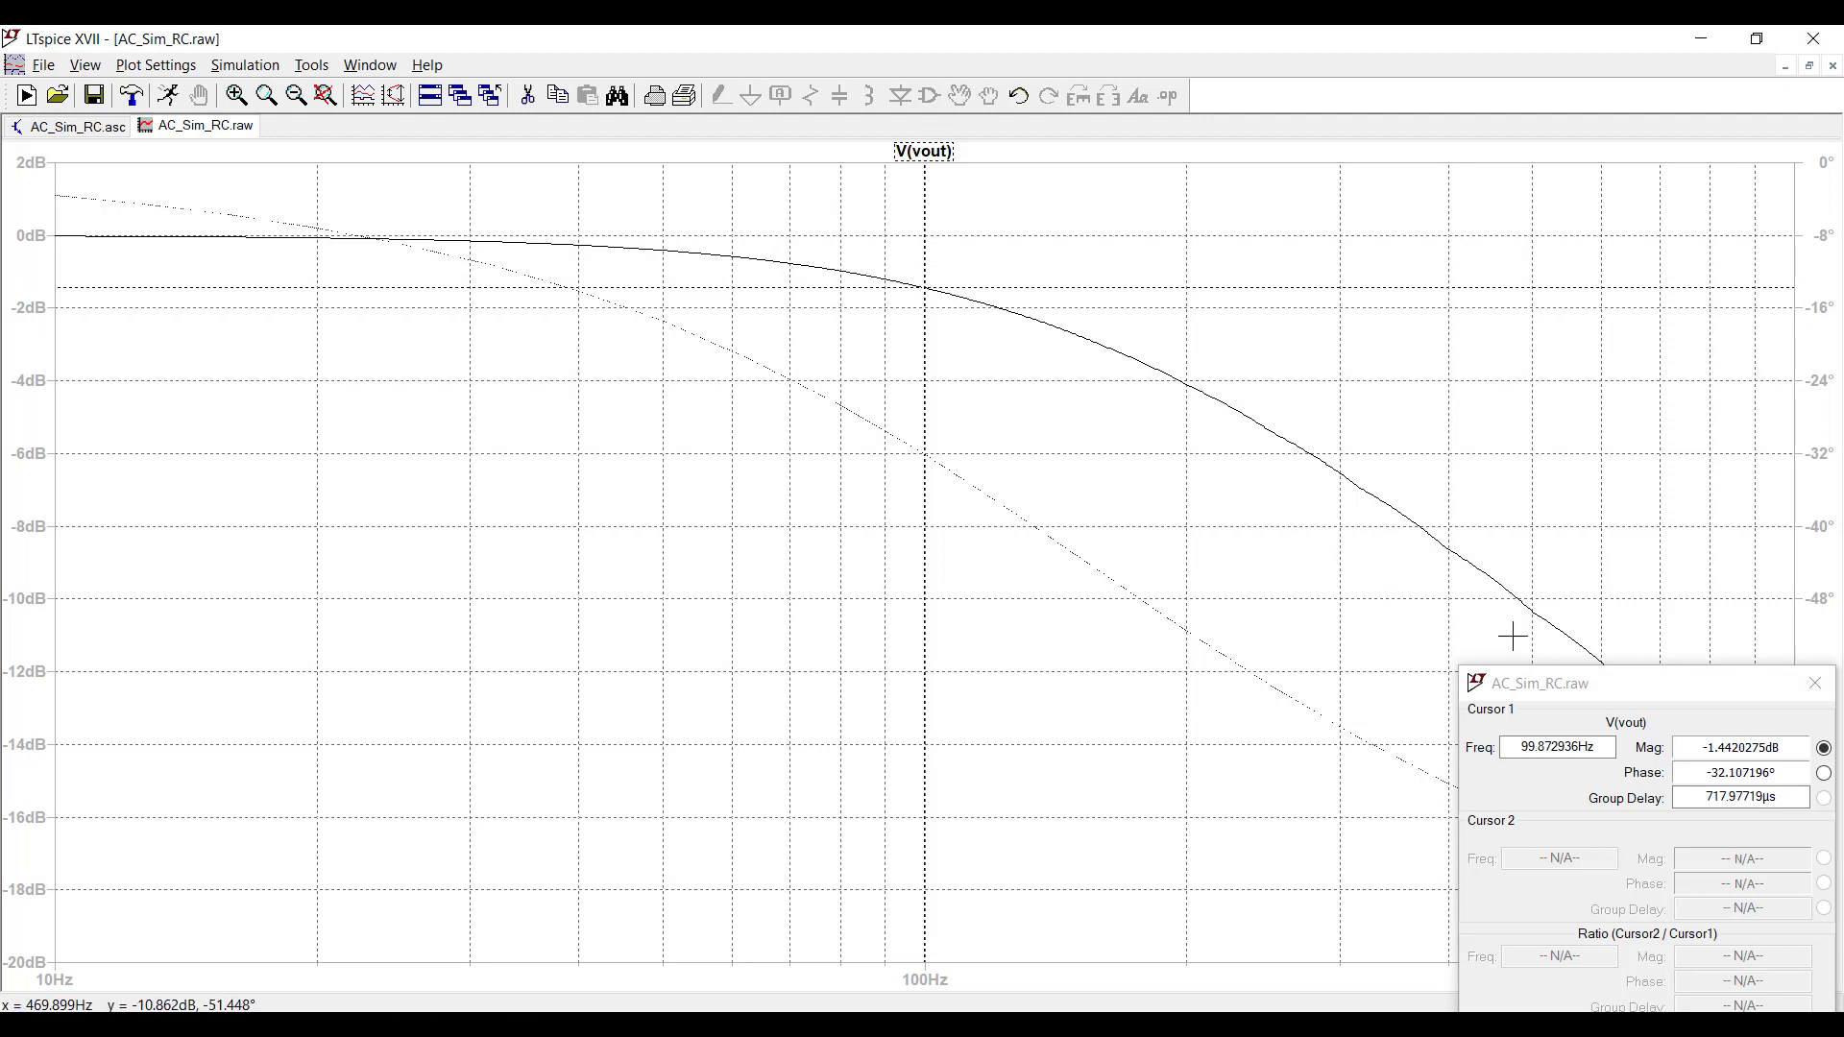
drag(1575, 683, 466, 577)
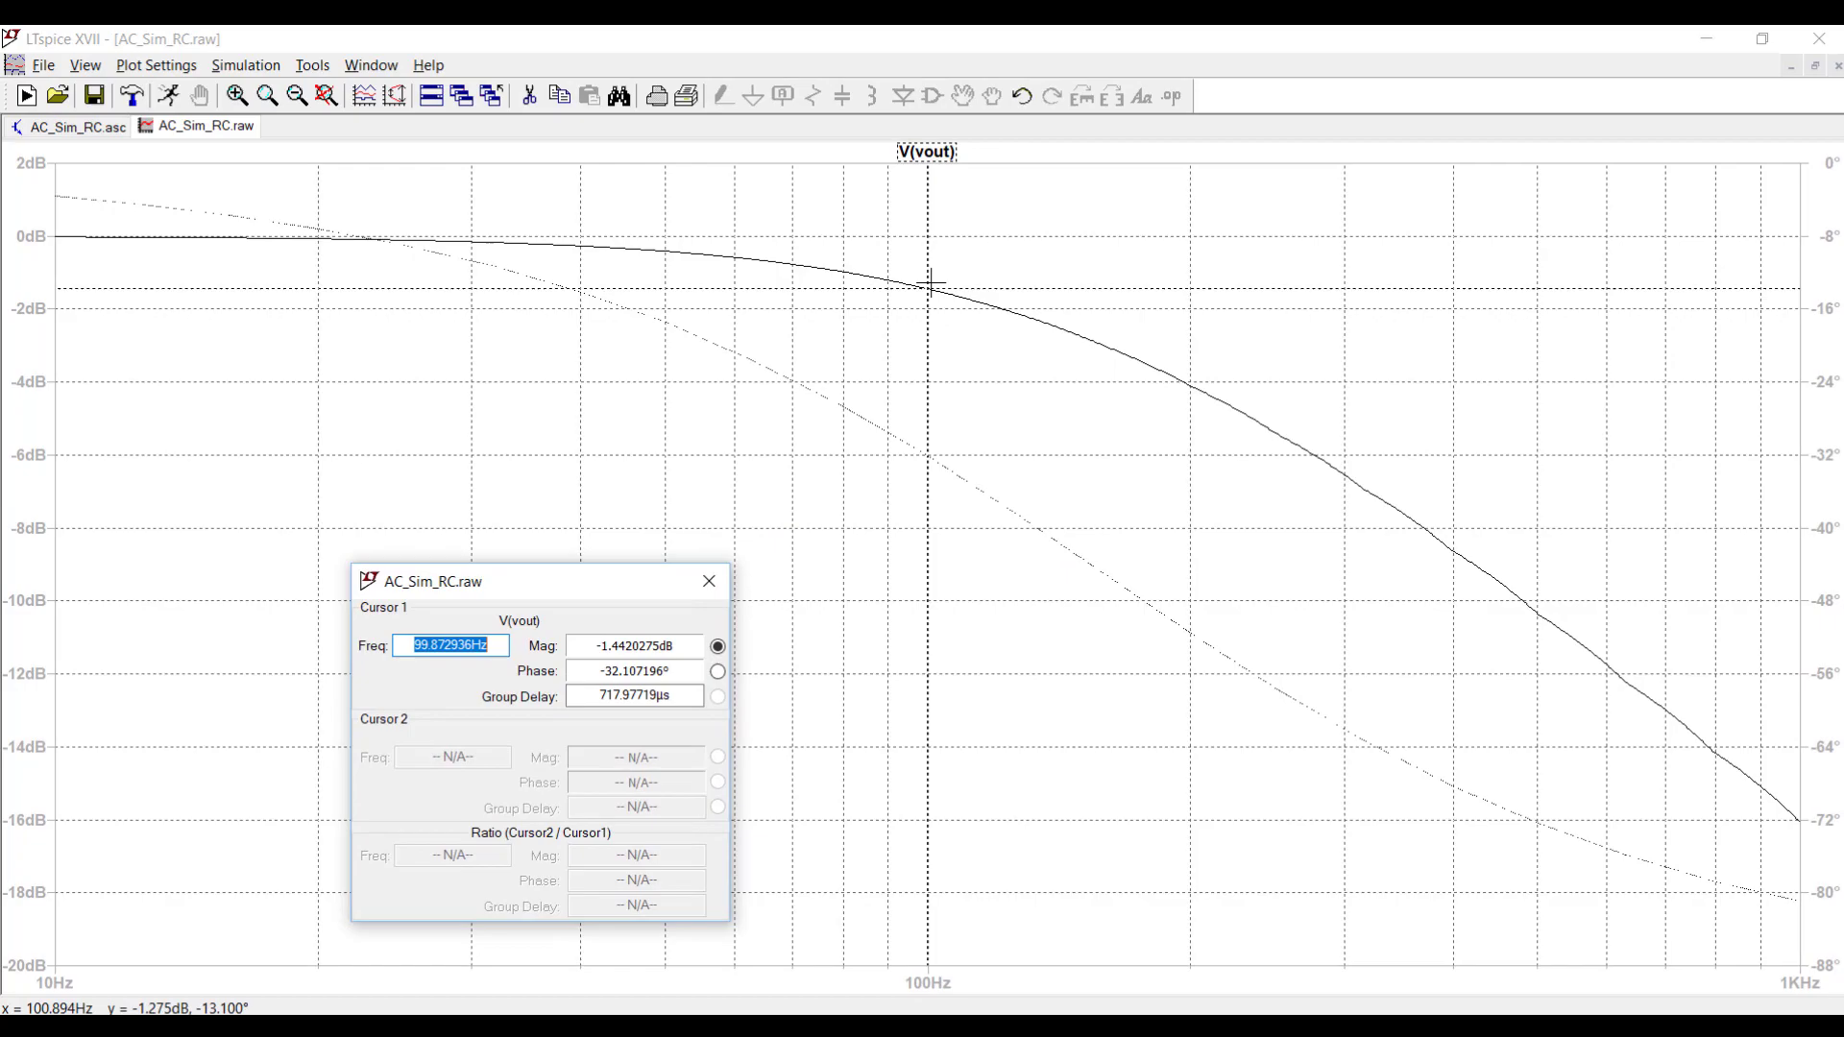
drag(928, 285, 973, 302)
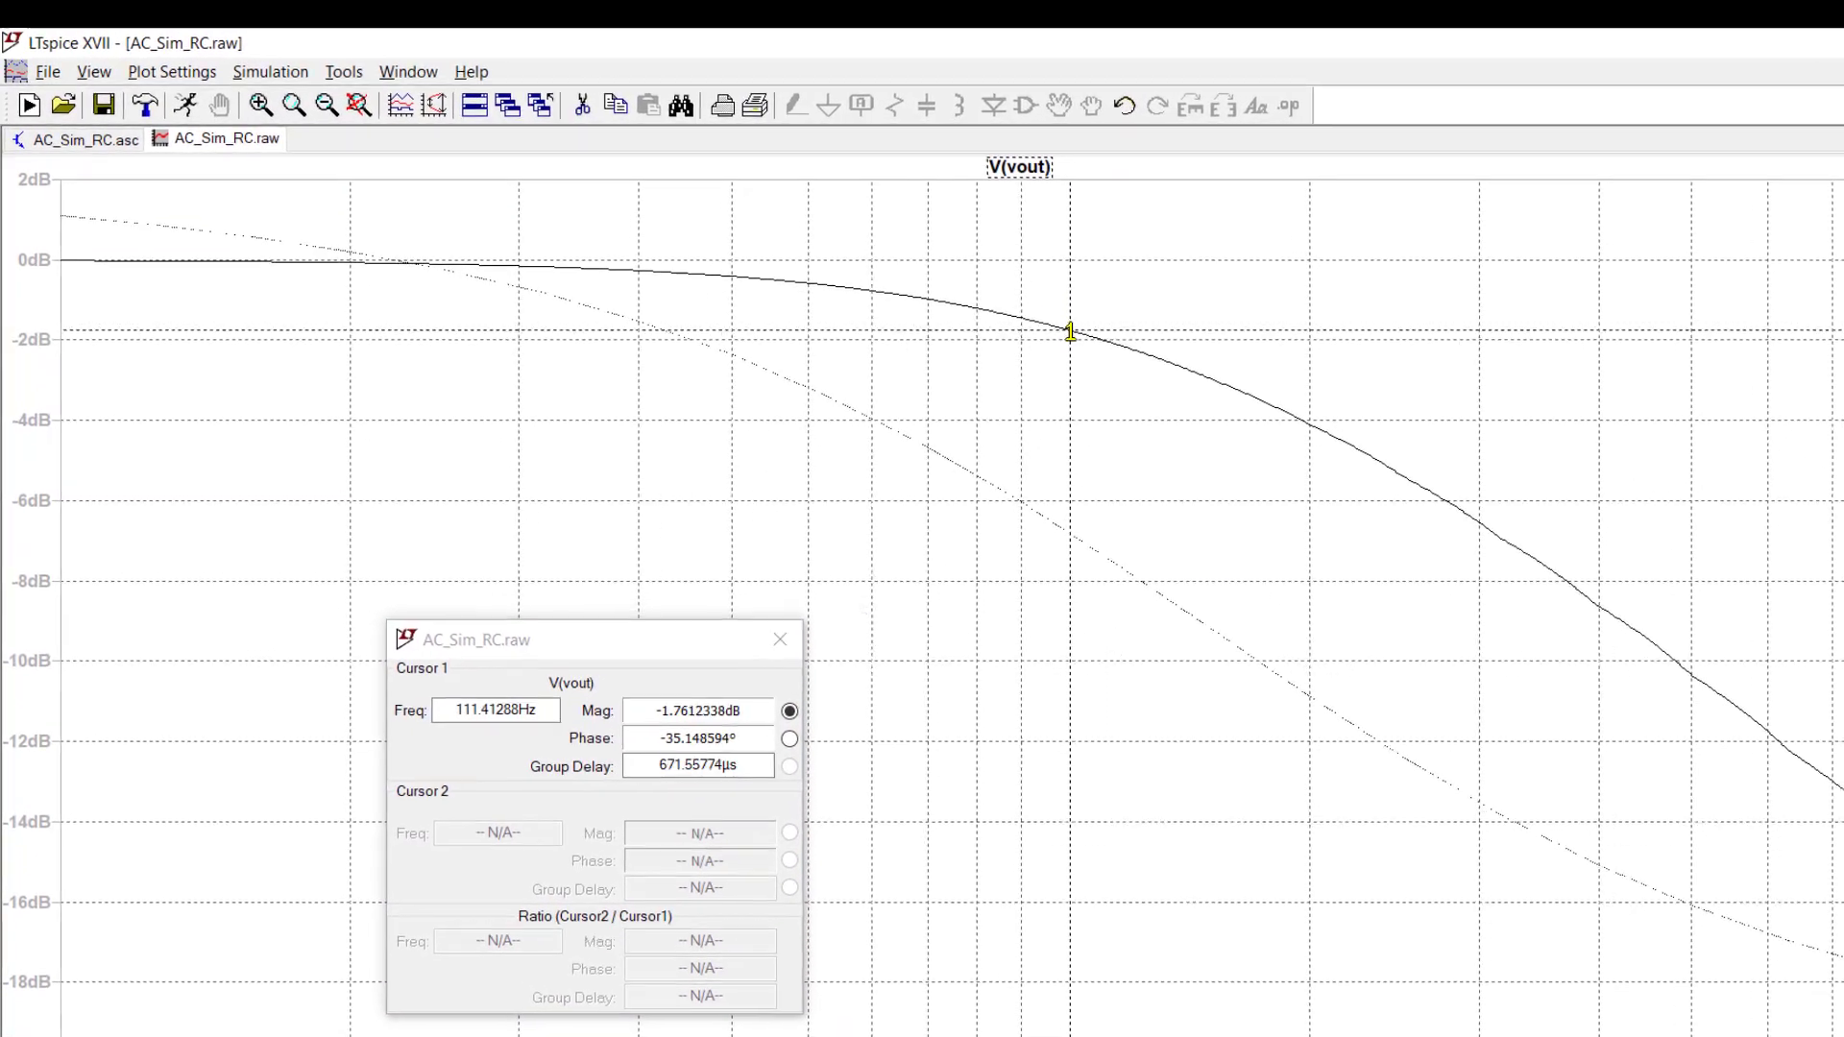
drag(1071, 333, 1140, 356)
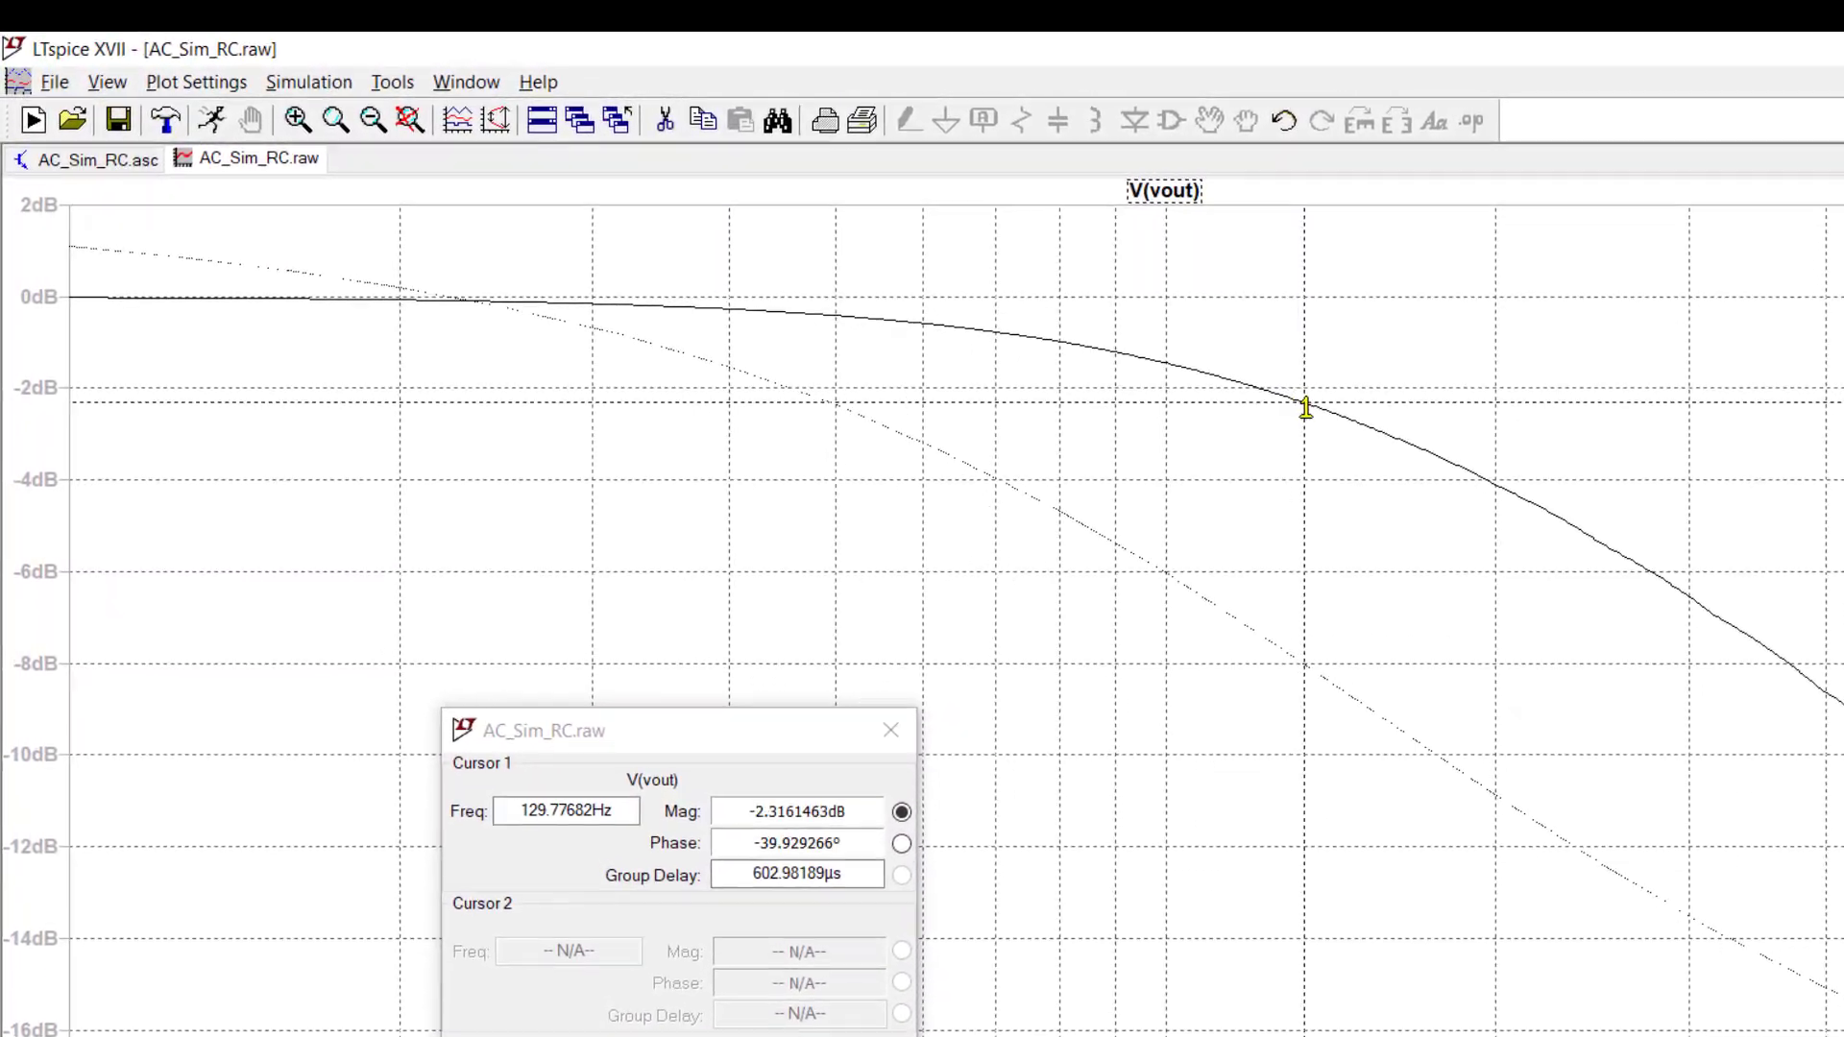
drag(1305, 407, 1389, 432)
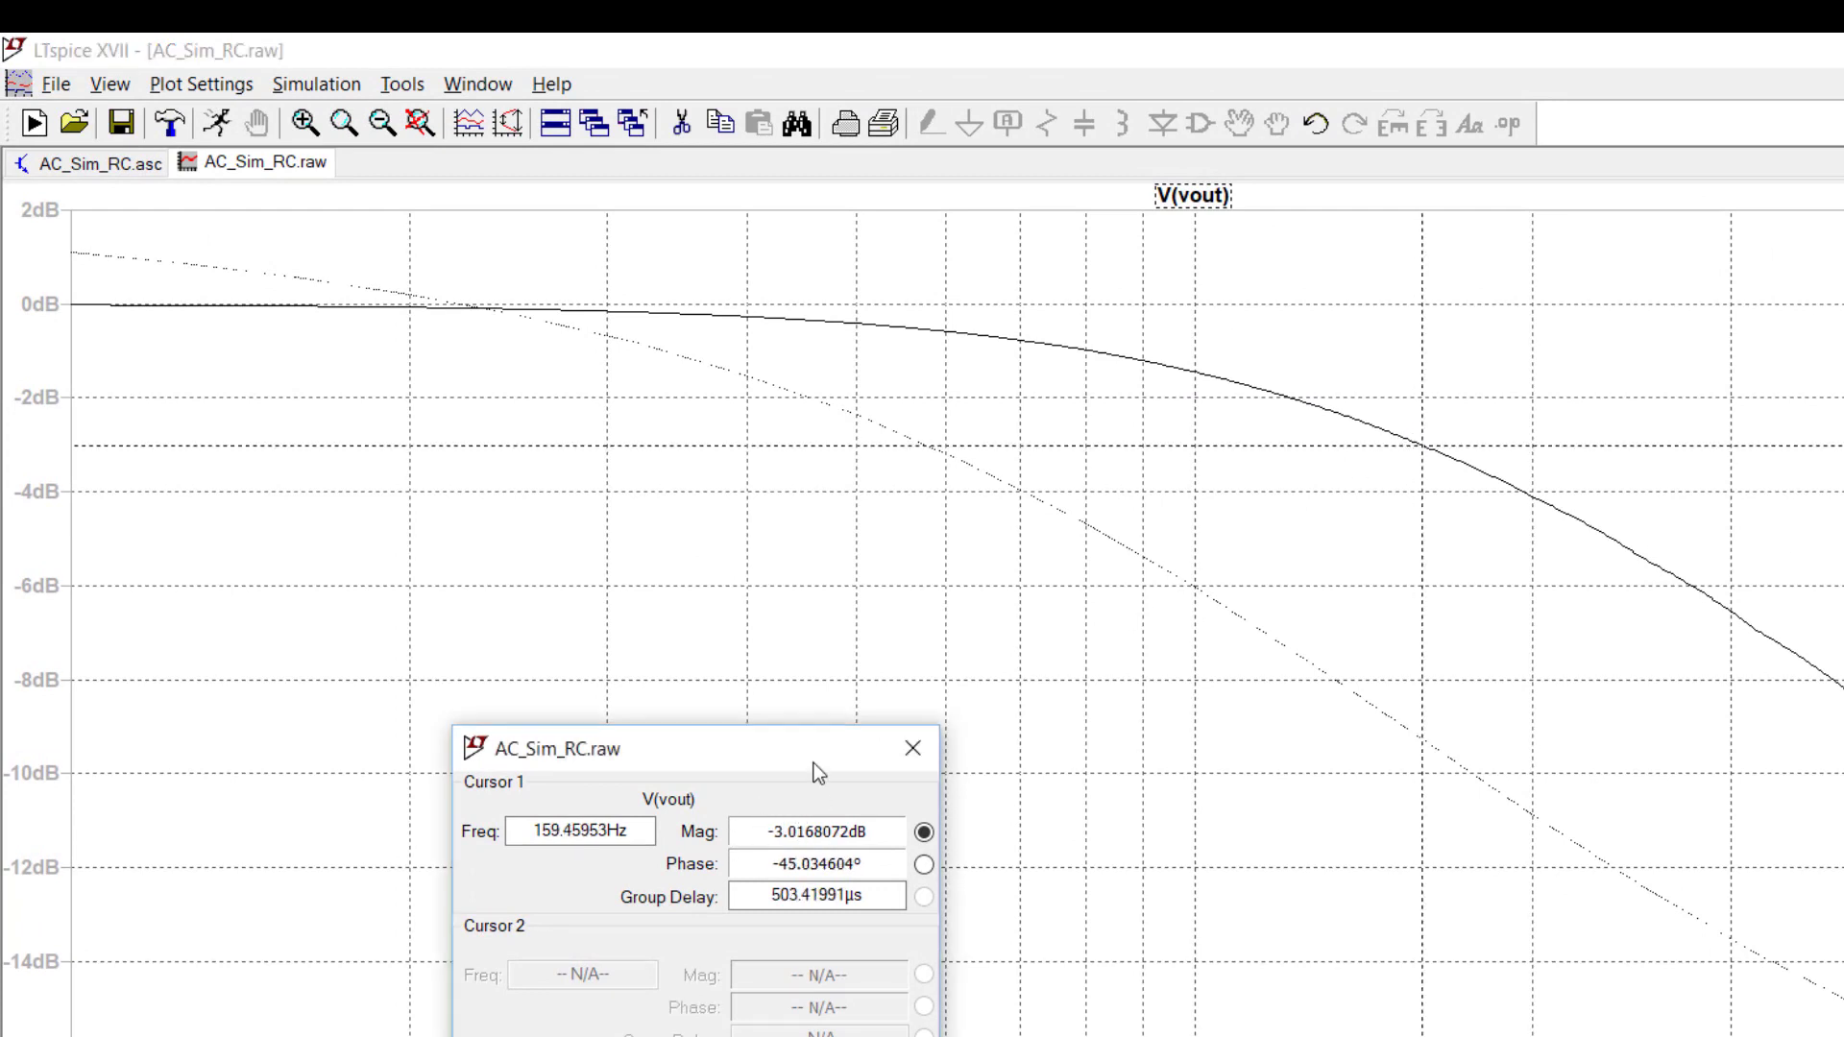
drag(814, 763, 1110, 573)
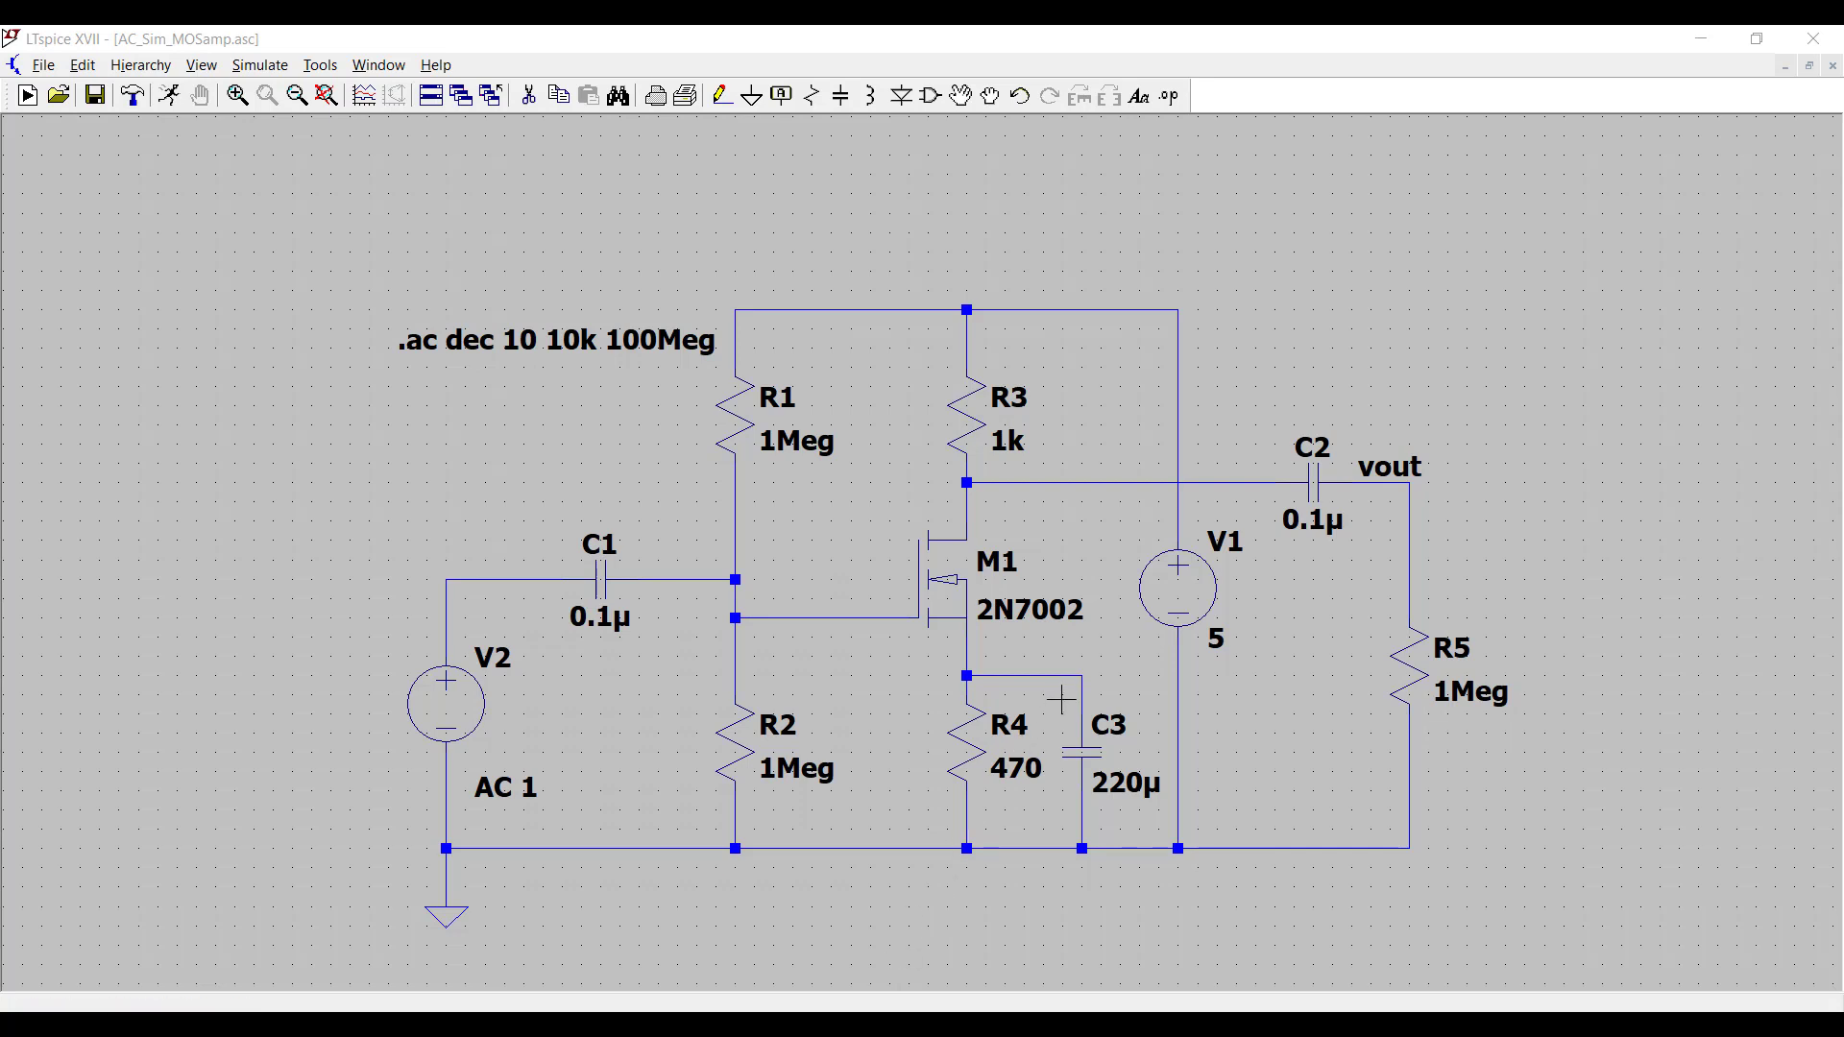
mouse_move(976, 681)
right_click(967, 598)
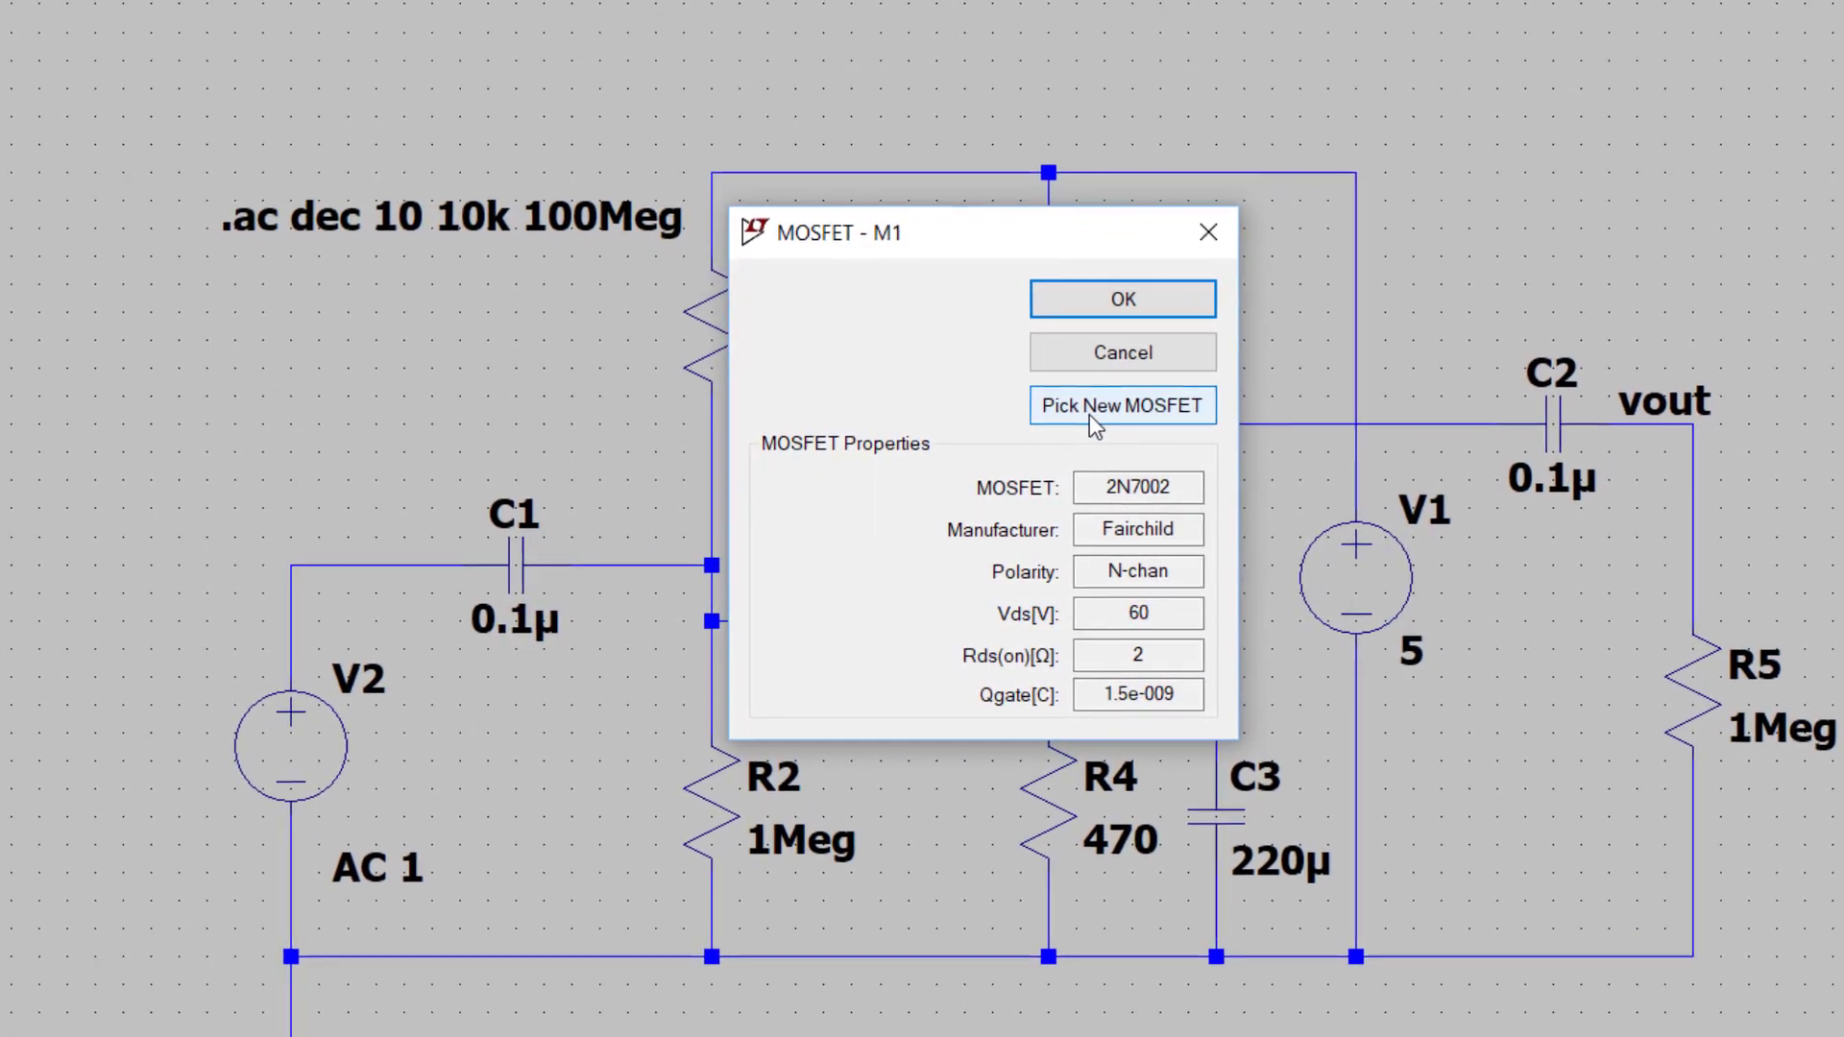
click(1091, 413)
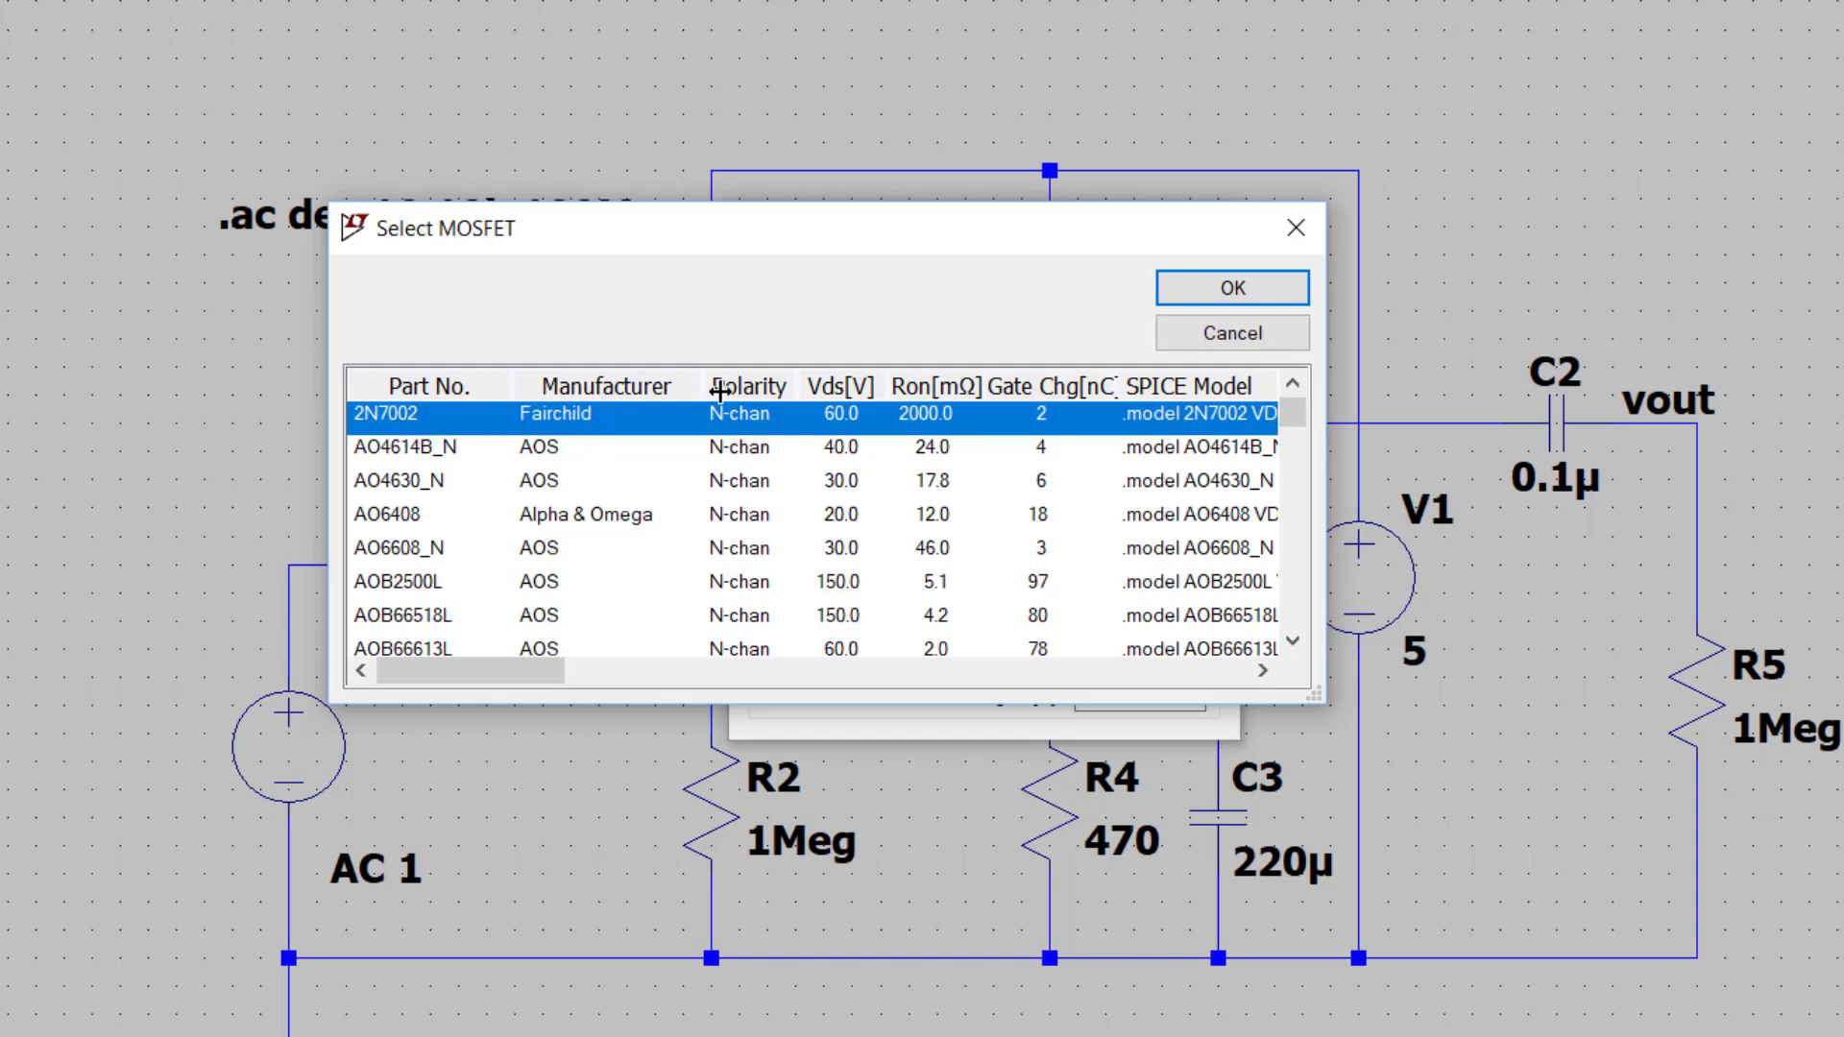
click(1220, 331)
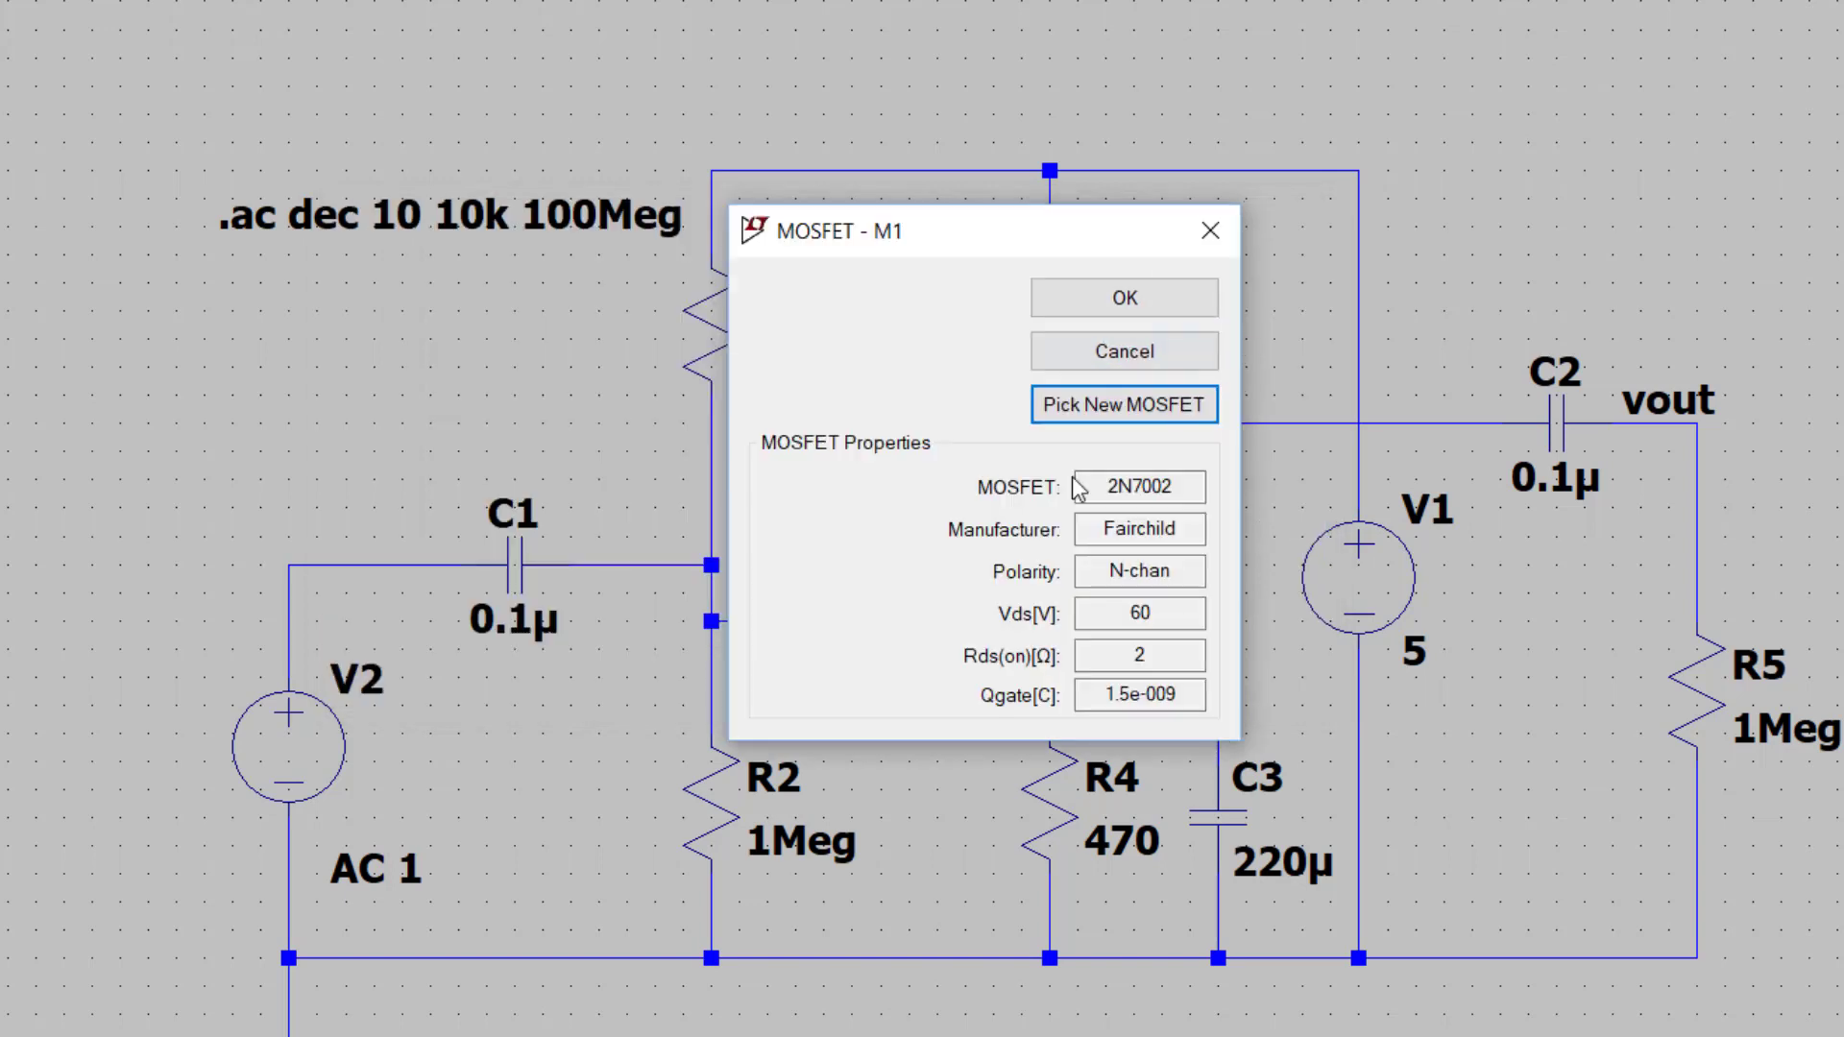
click(1091, 351)
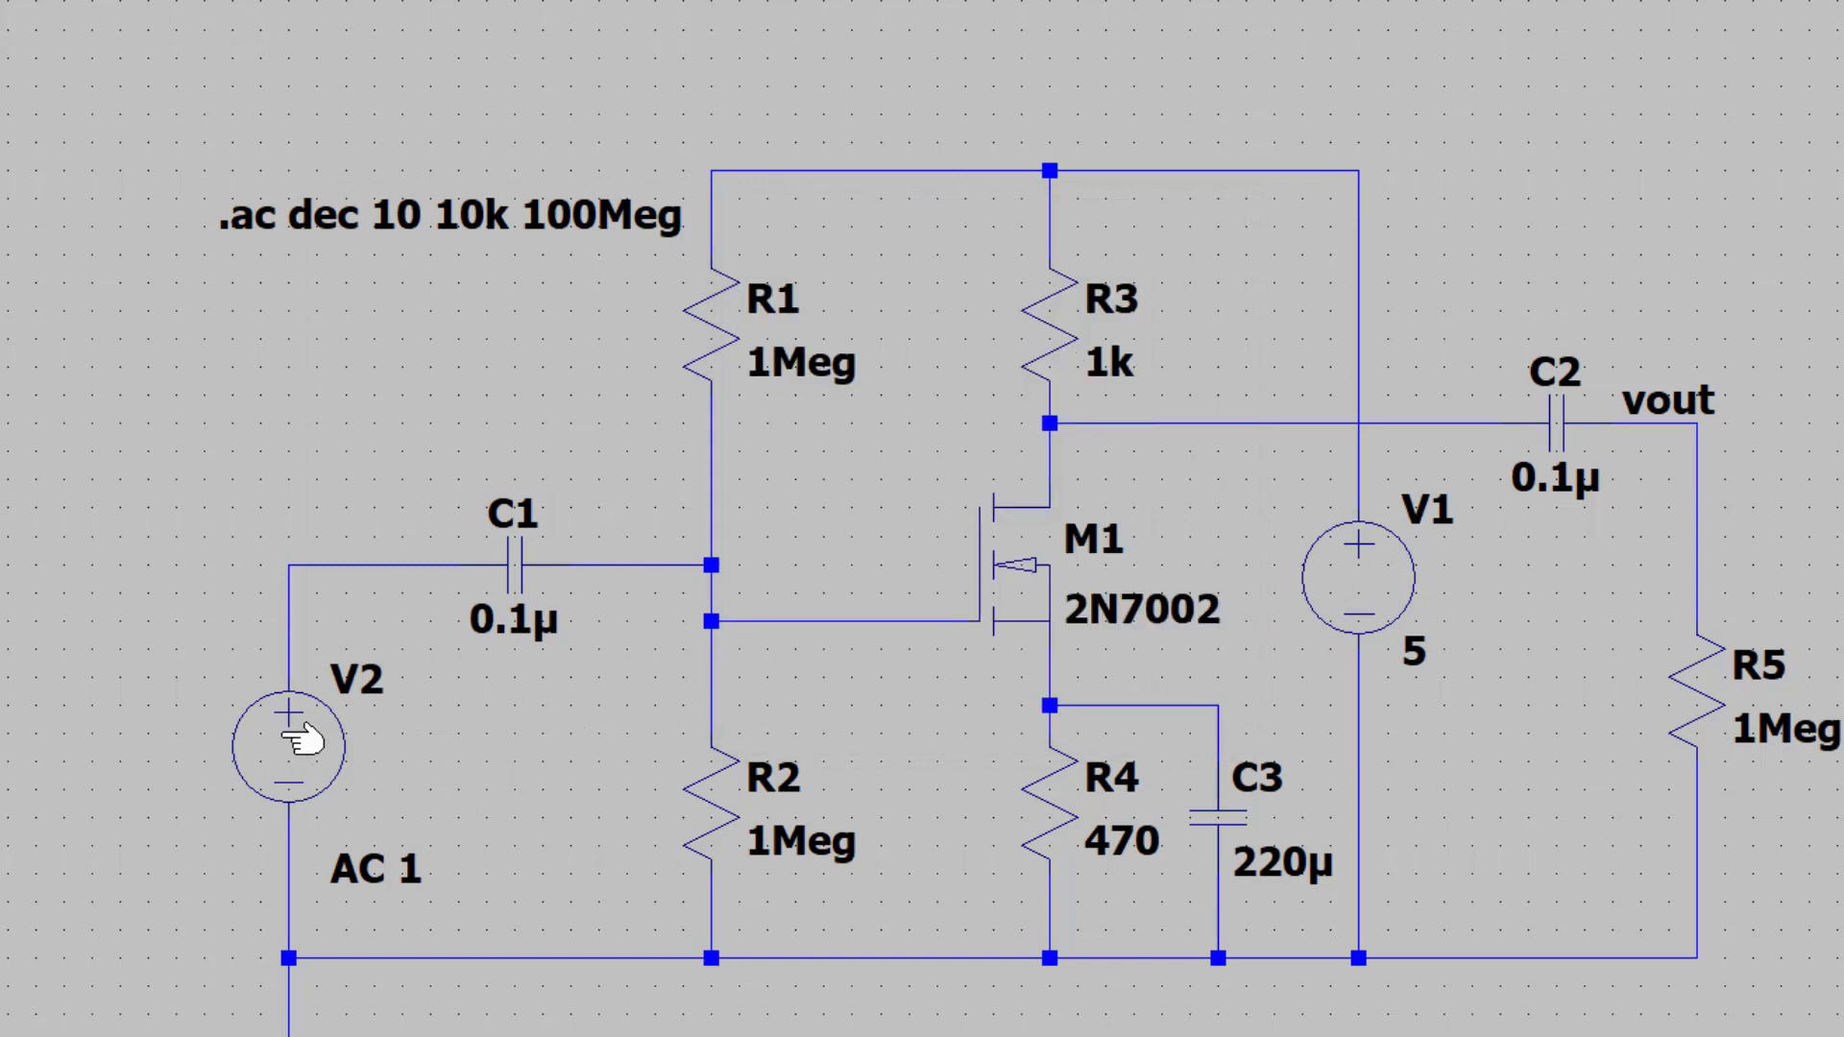
right_click(303, 740)
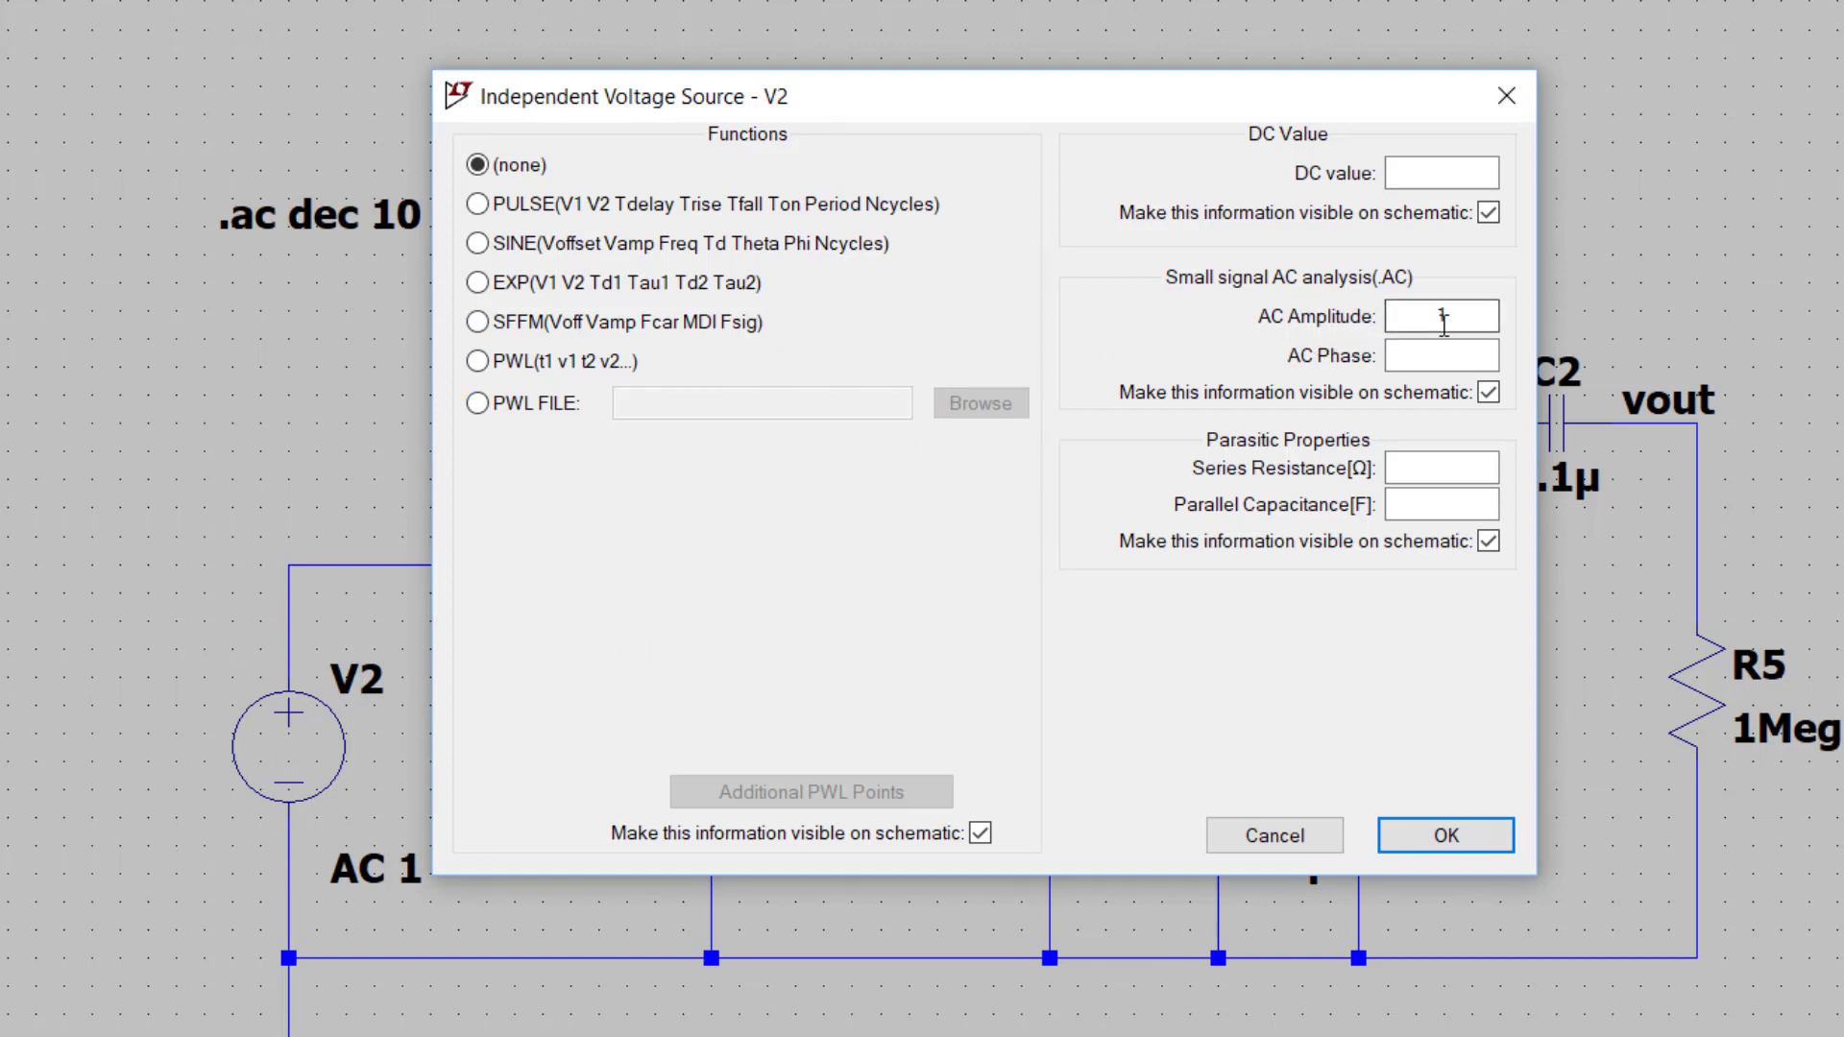
click(1275, 836)
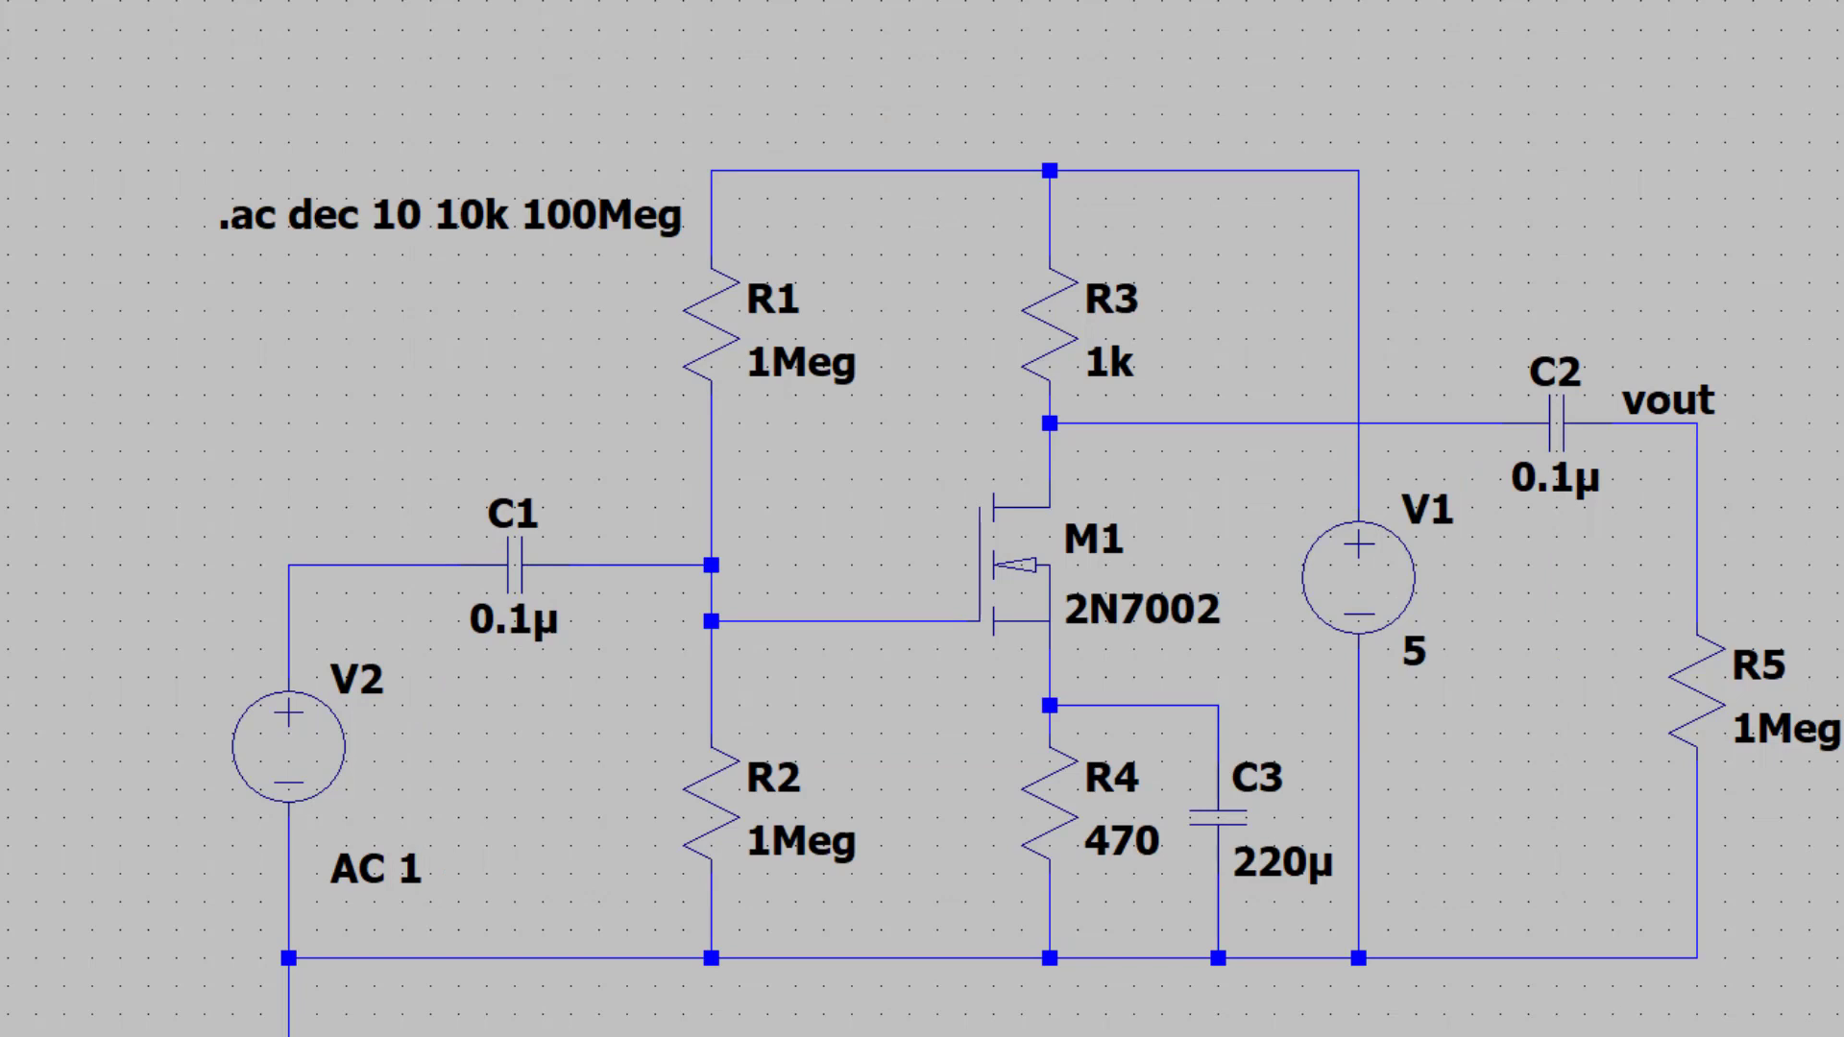
right_click(408, 248)
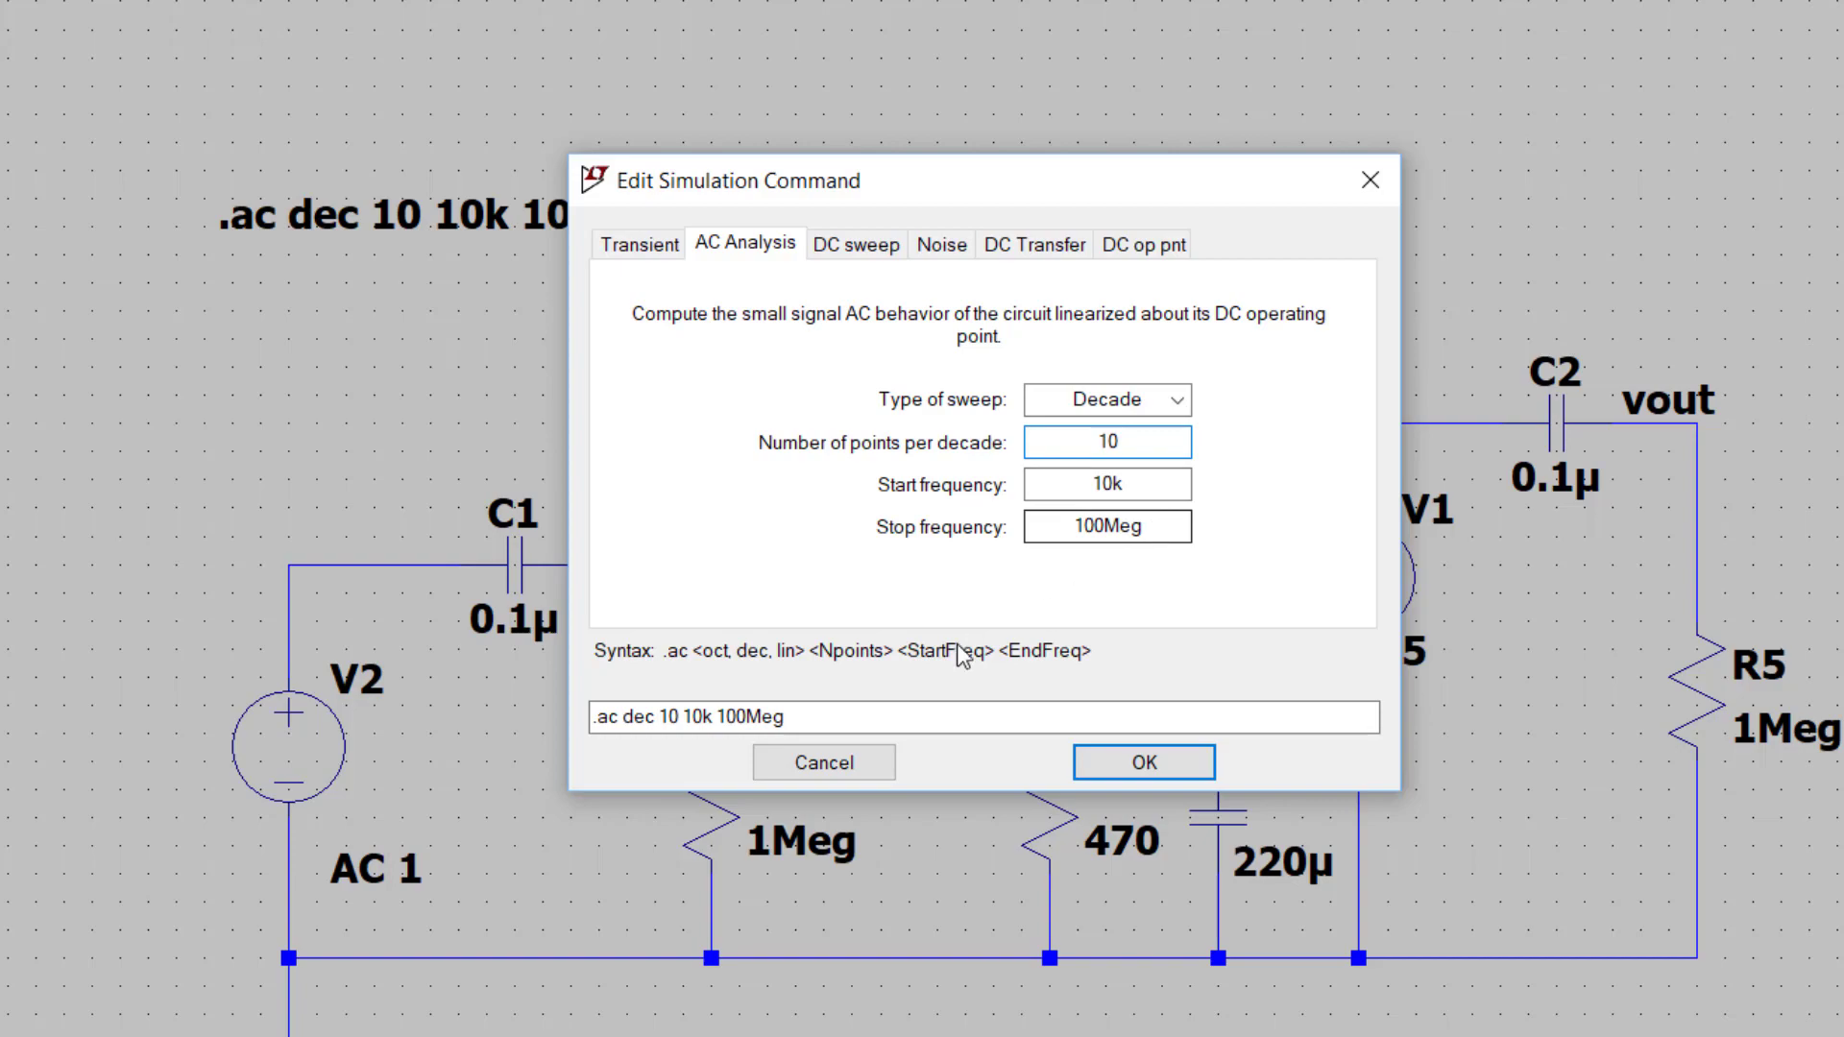
click(824, 763)
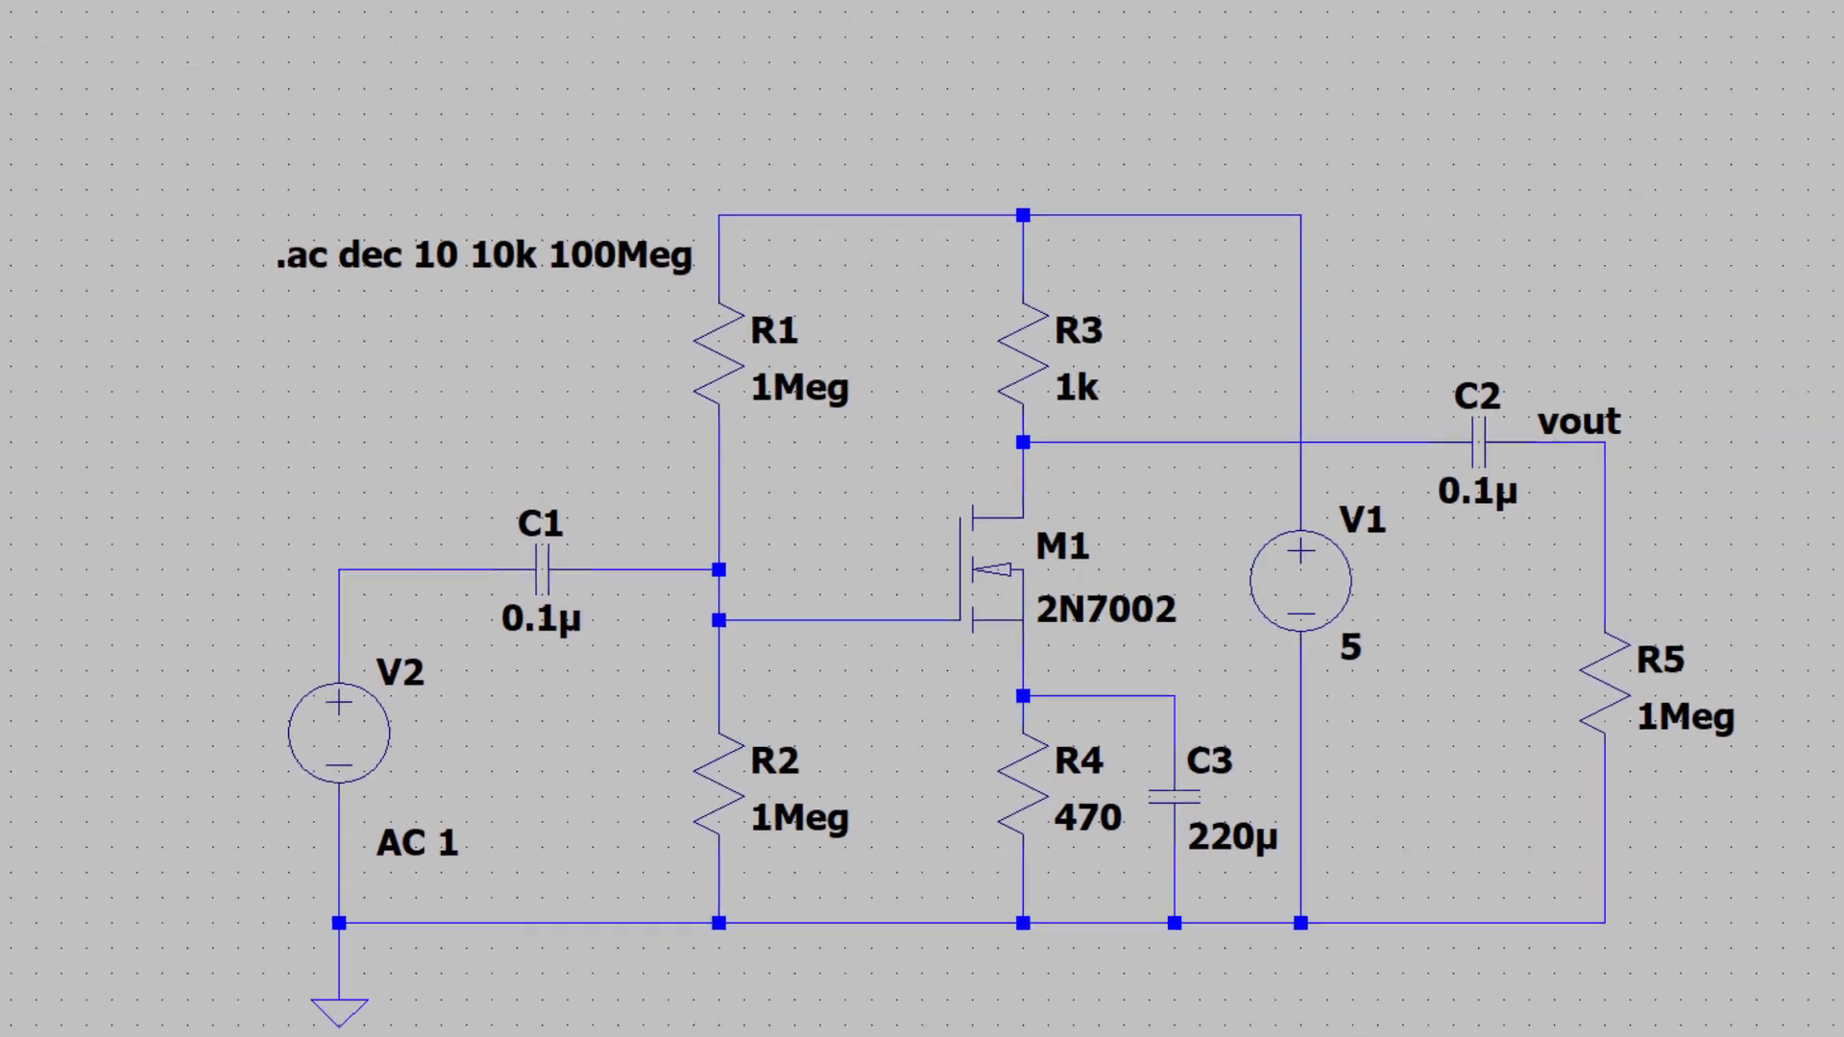
Run the amplifier simulation, probe the vout net, and maximize the V(vout) plot.
click(135, 4)
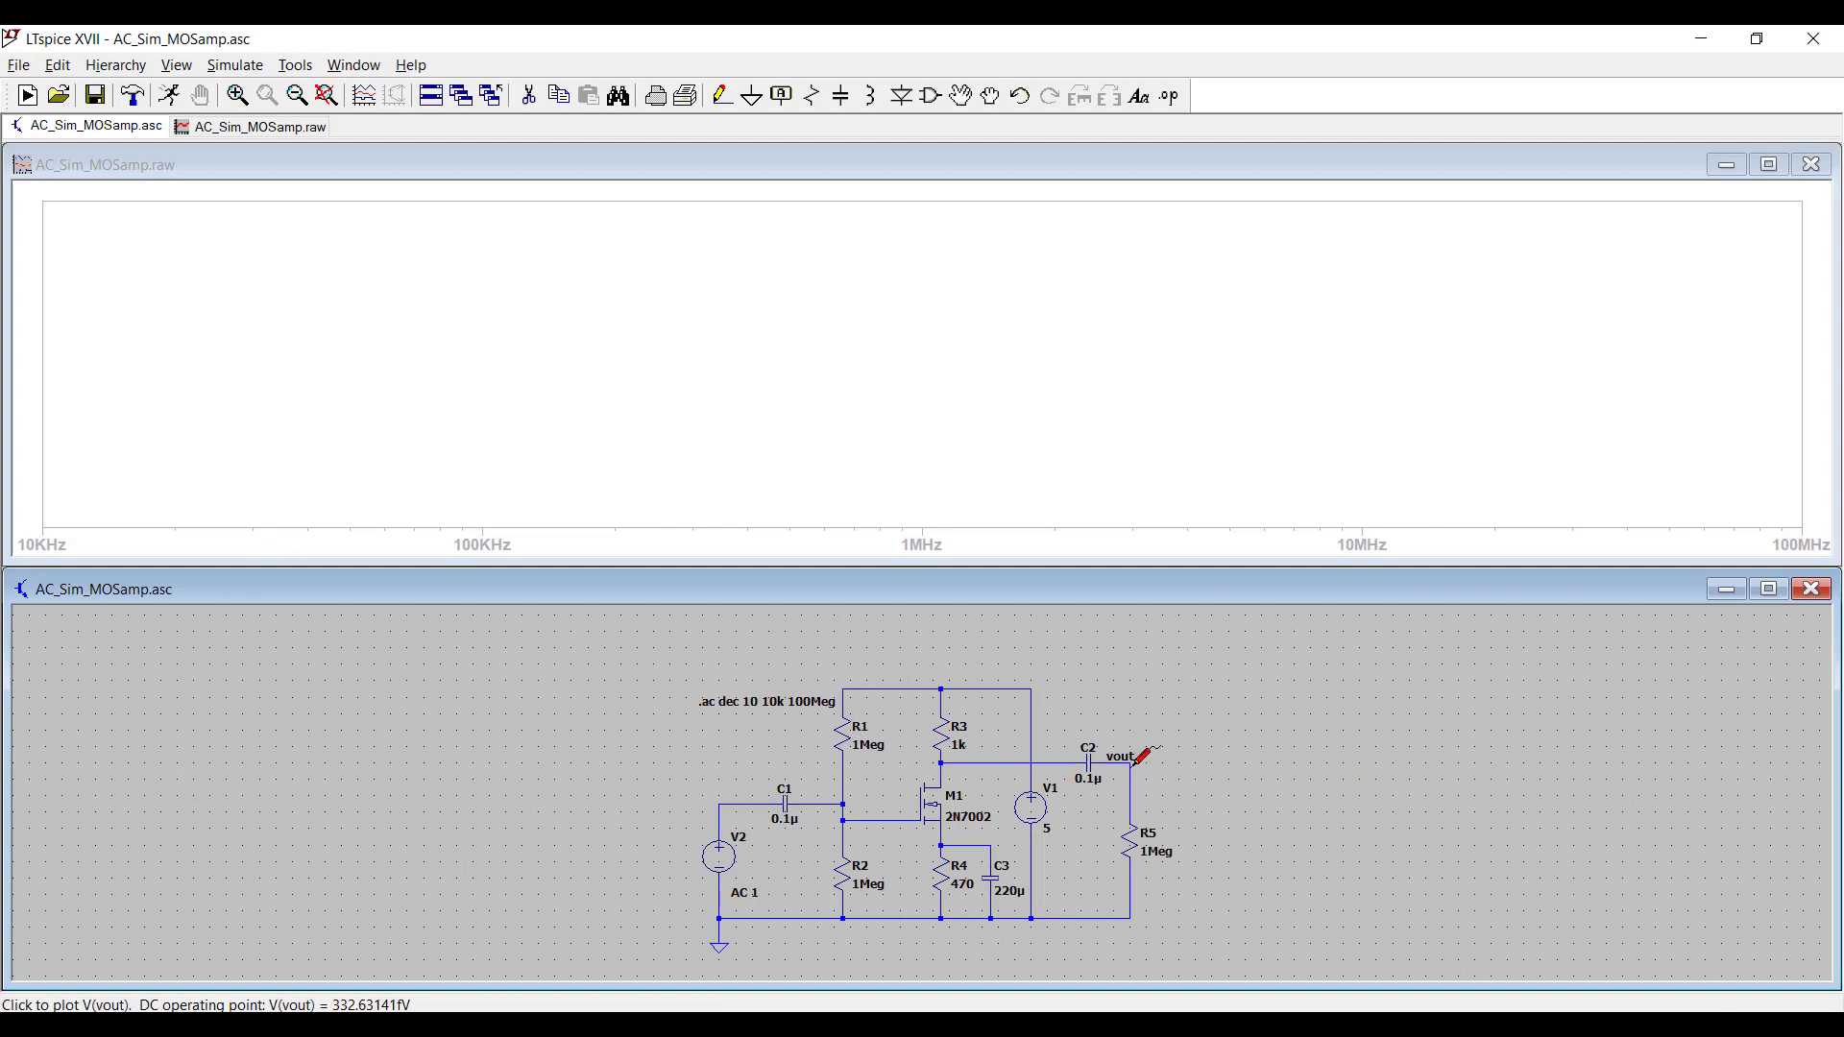
click(1135, 764)
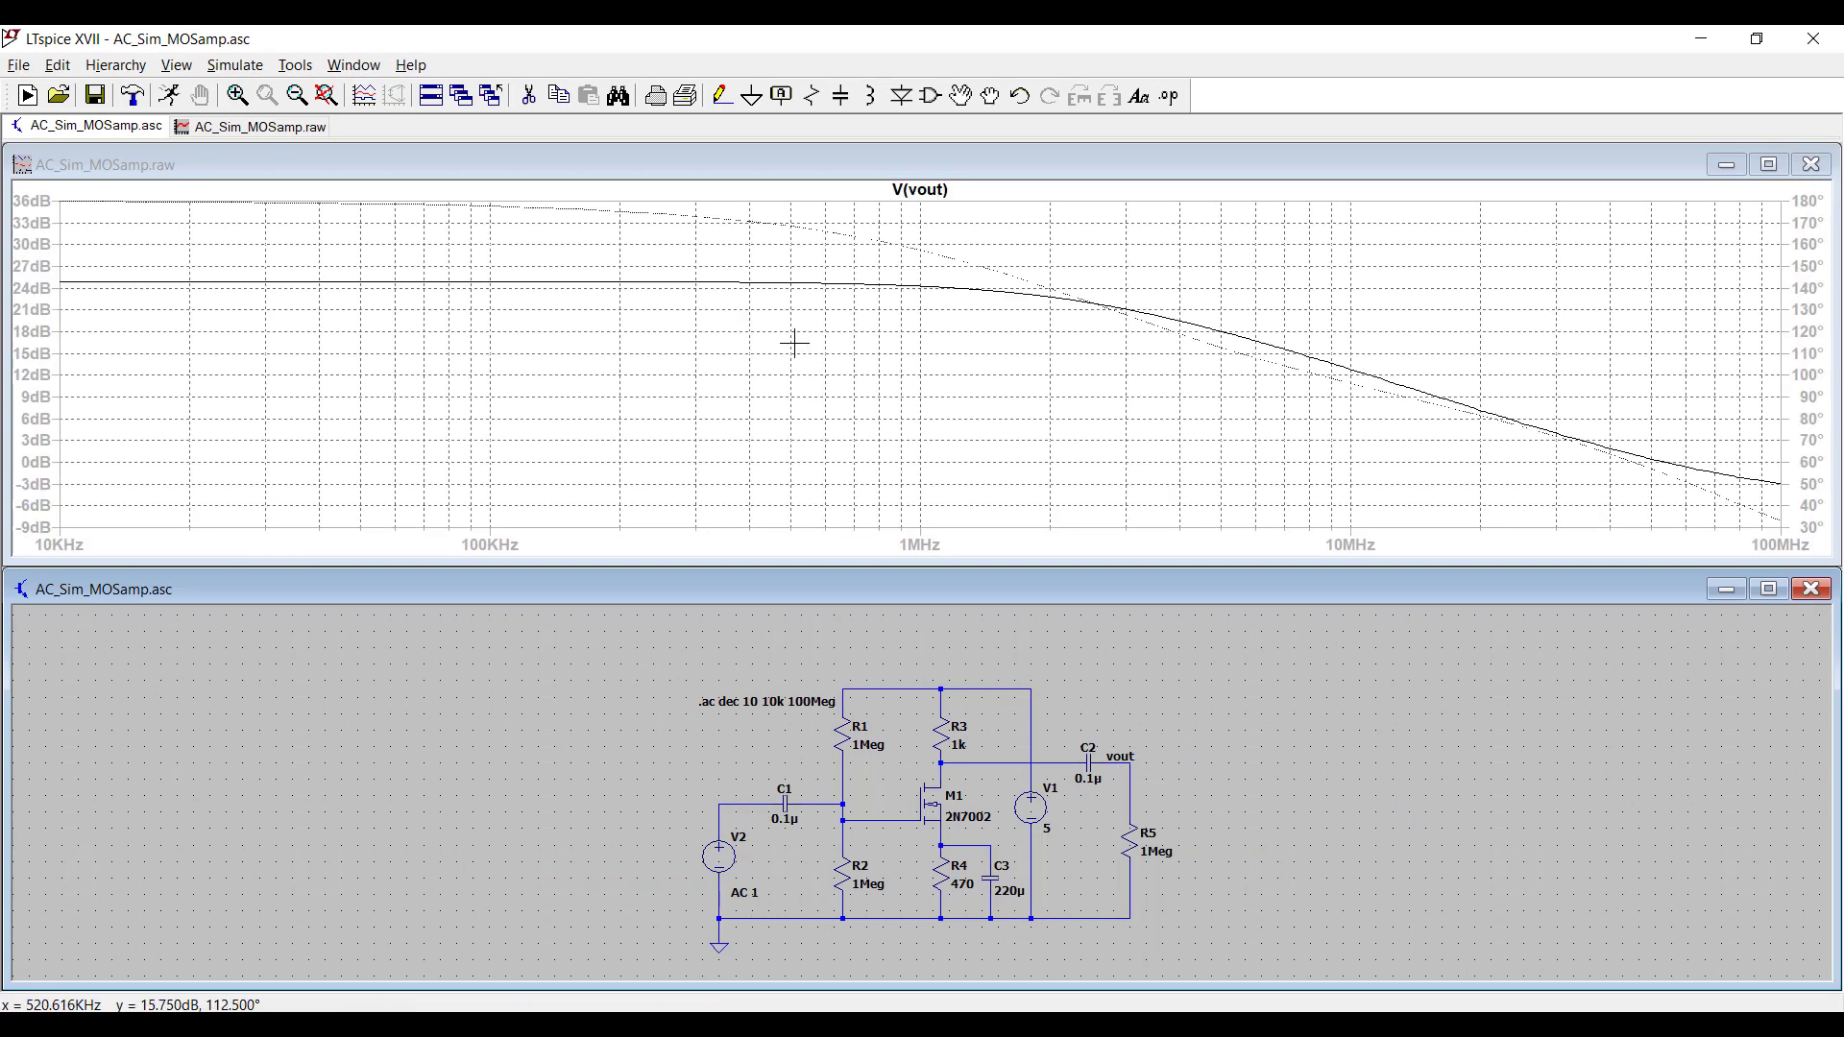
click(1769, 167)
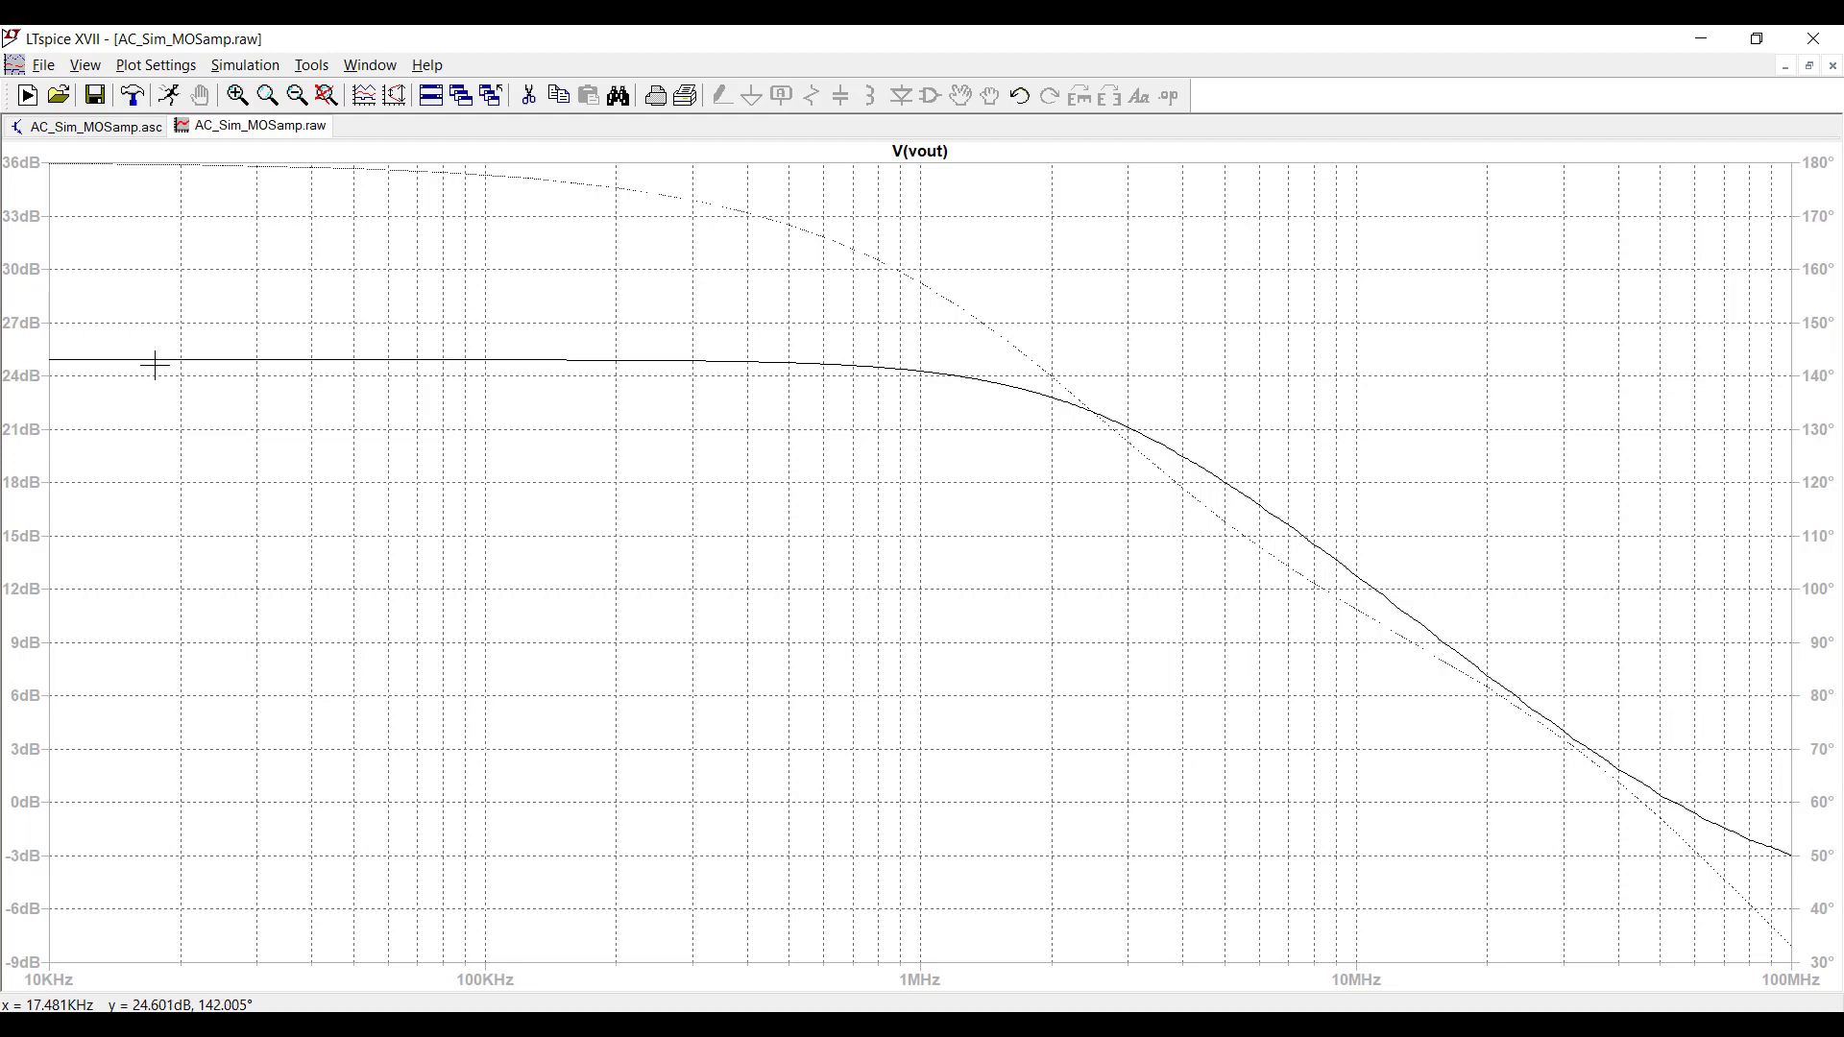
Attach Cursor 1 to V(vout) at 10KHz and move its readout toward the plot centre.
click(924, 151)
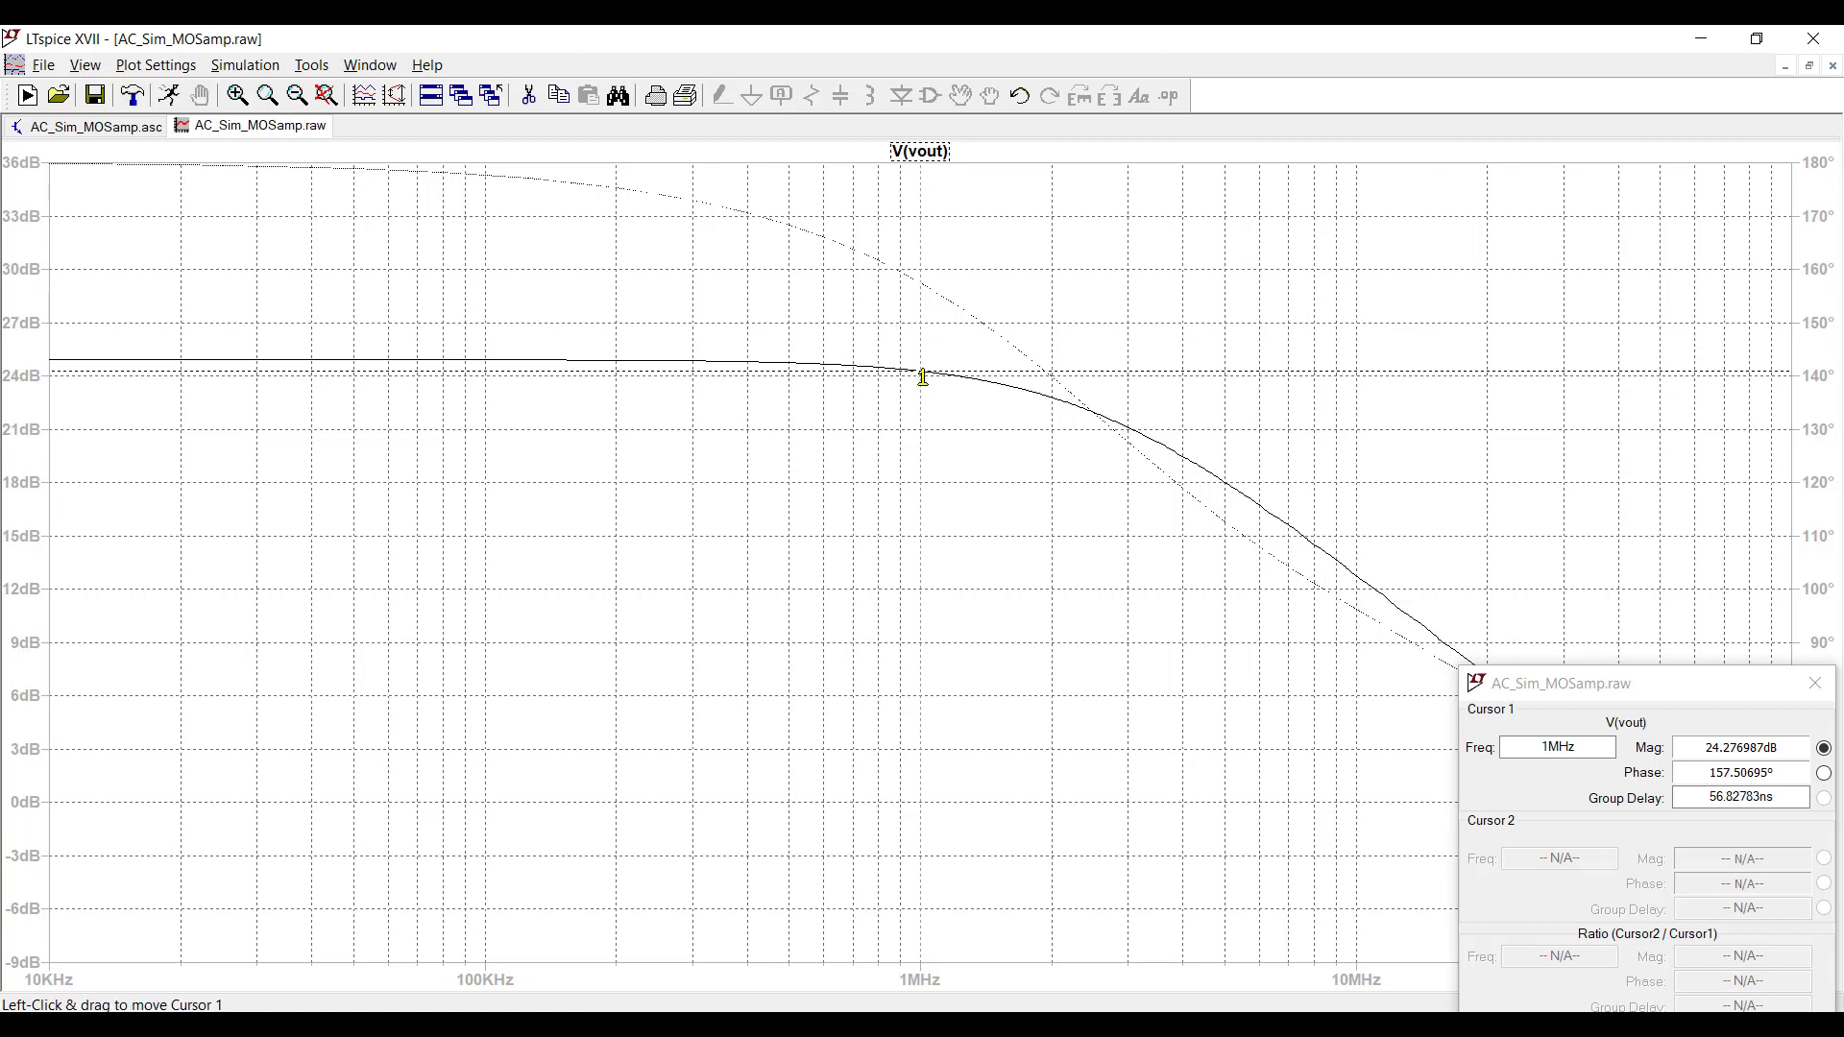
drag(923, 377, 48, 350)
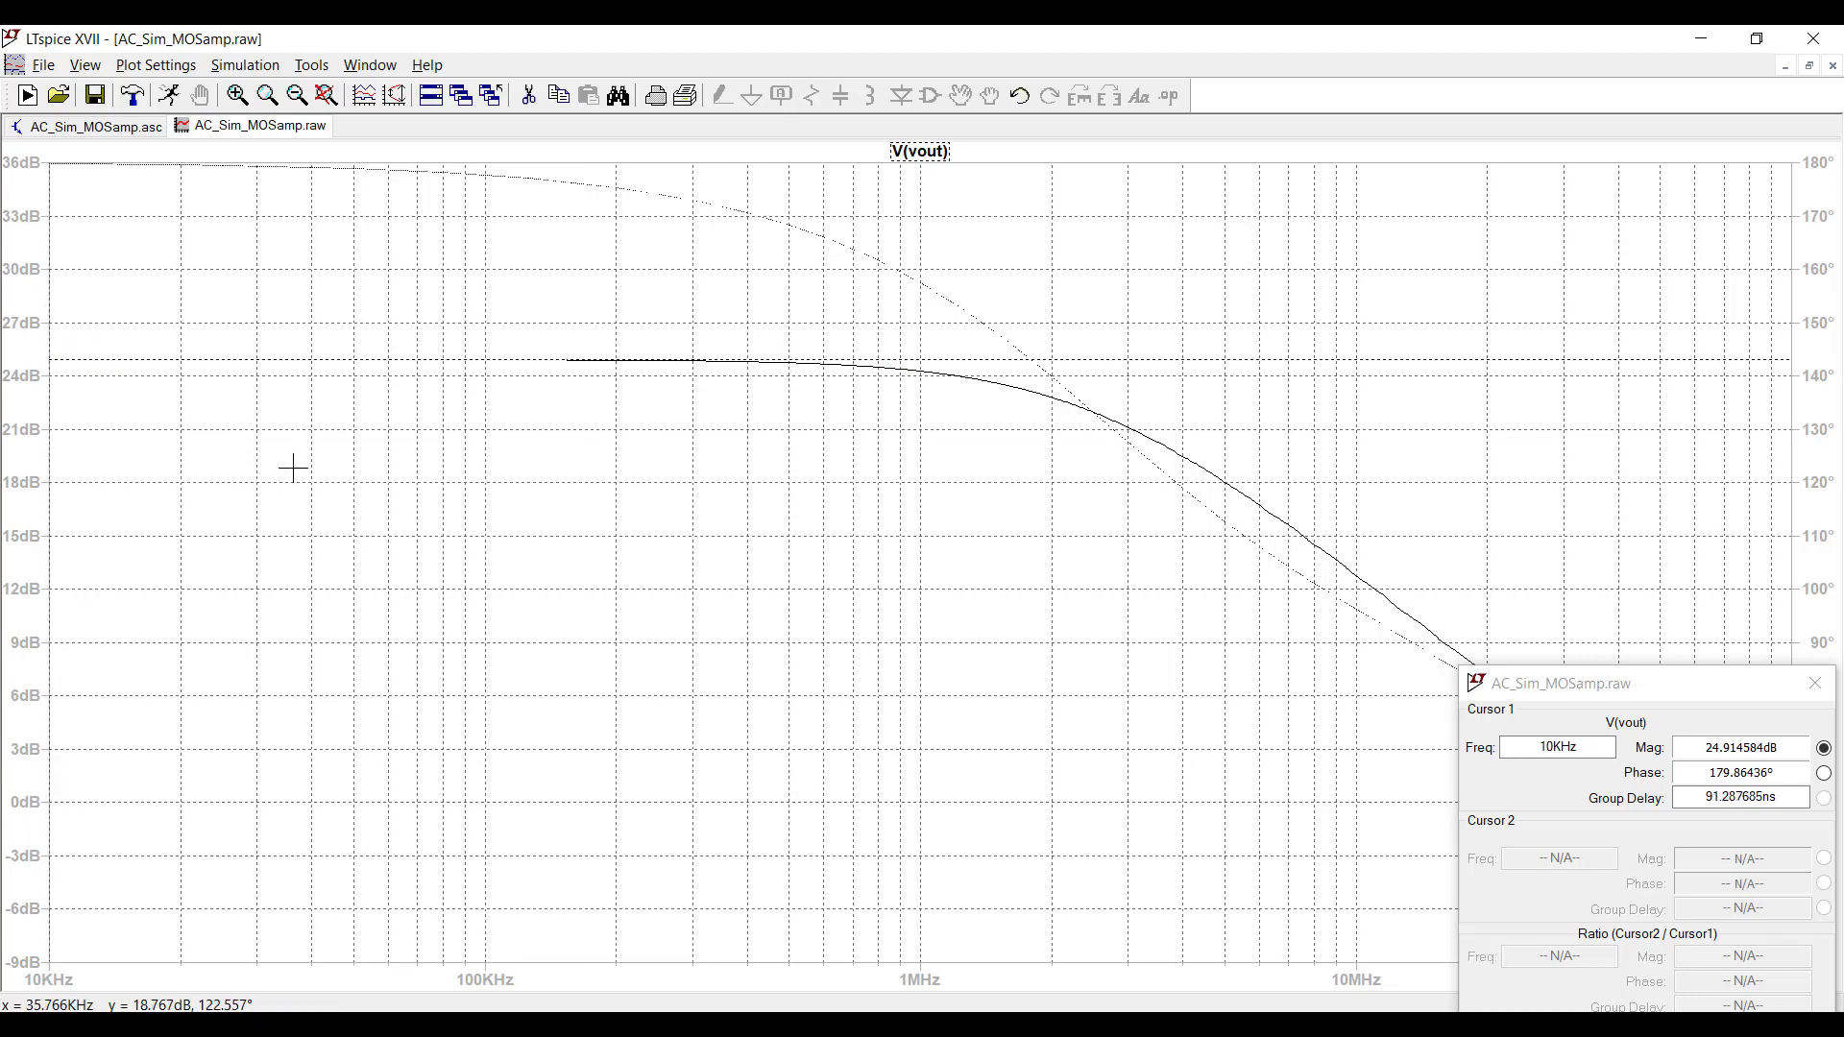
drag(49, 360, 48, 361)
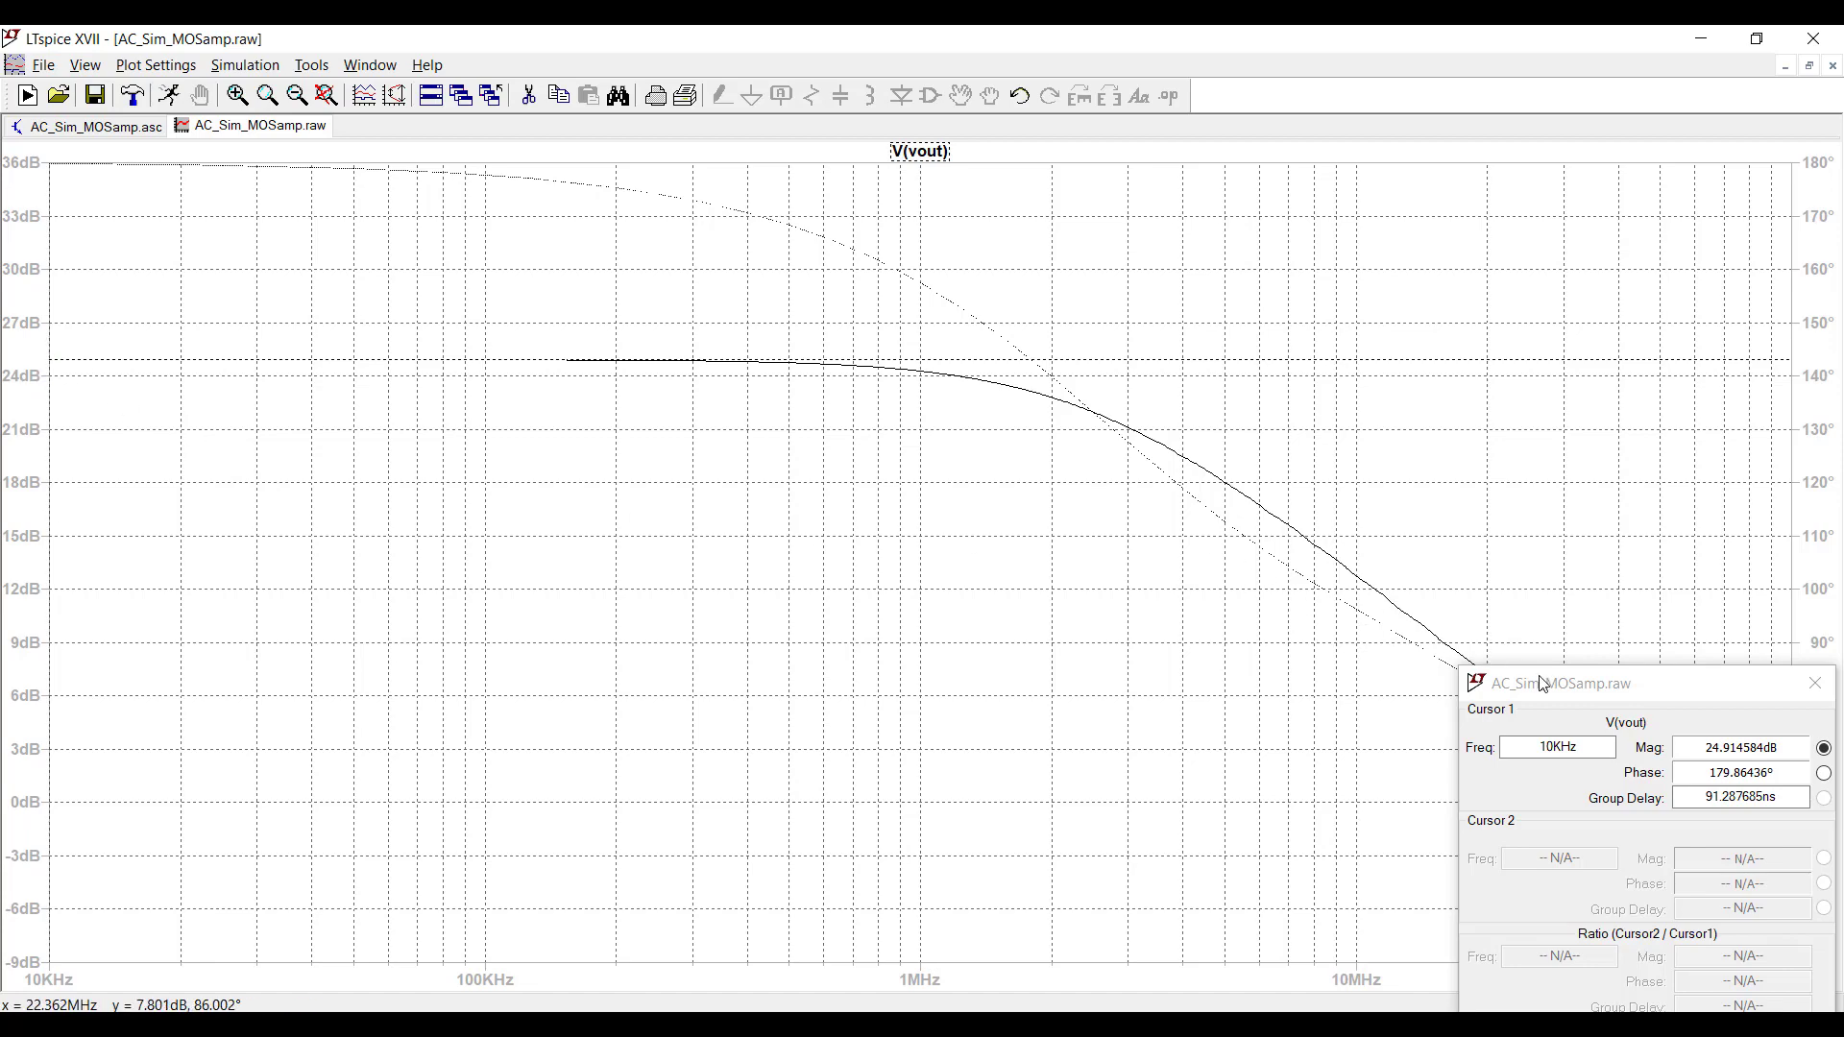
drag(1556, 683, 649, 530)
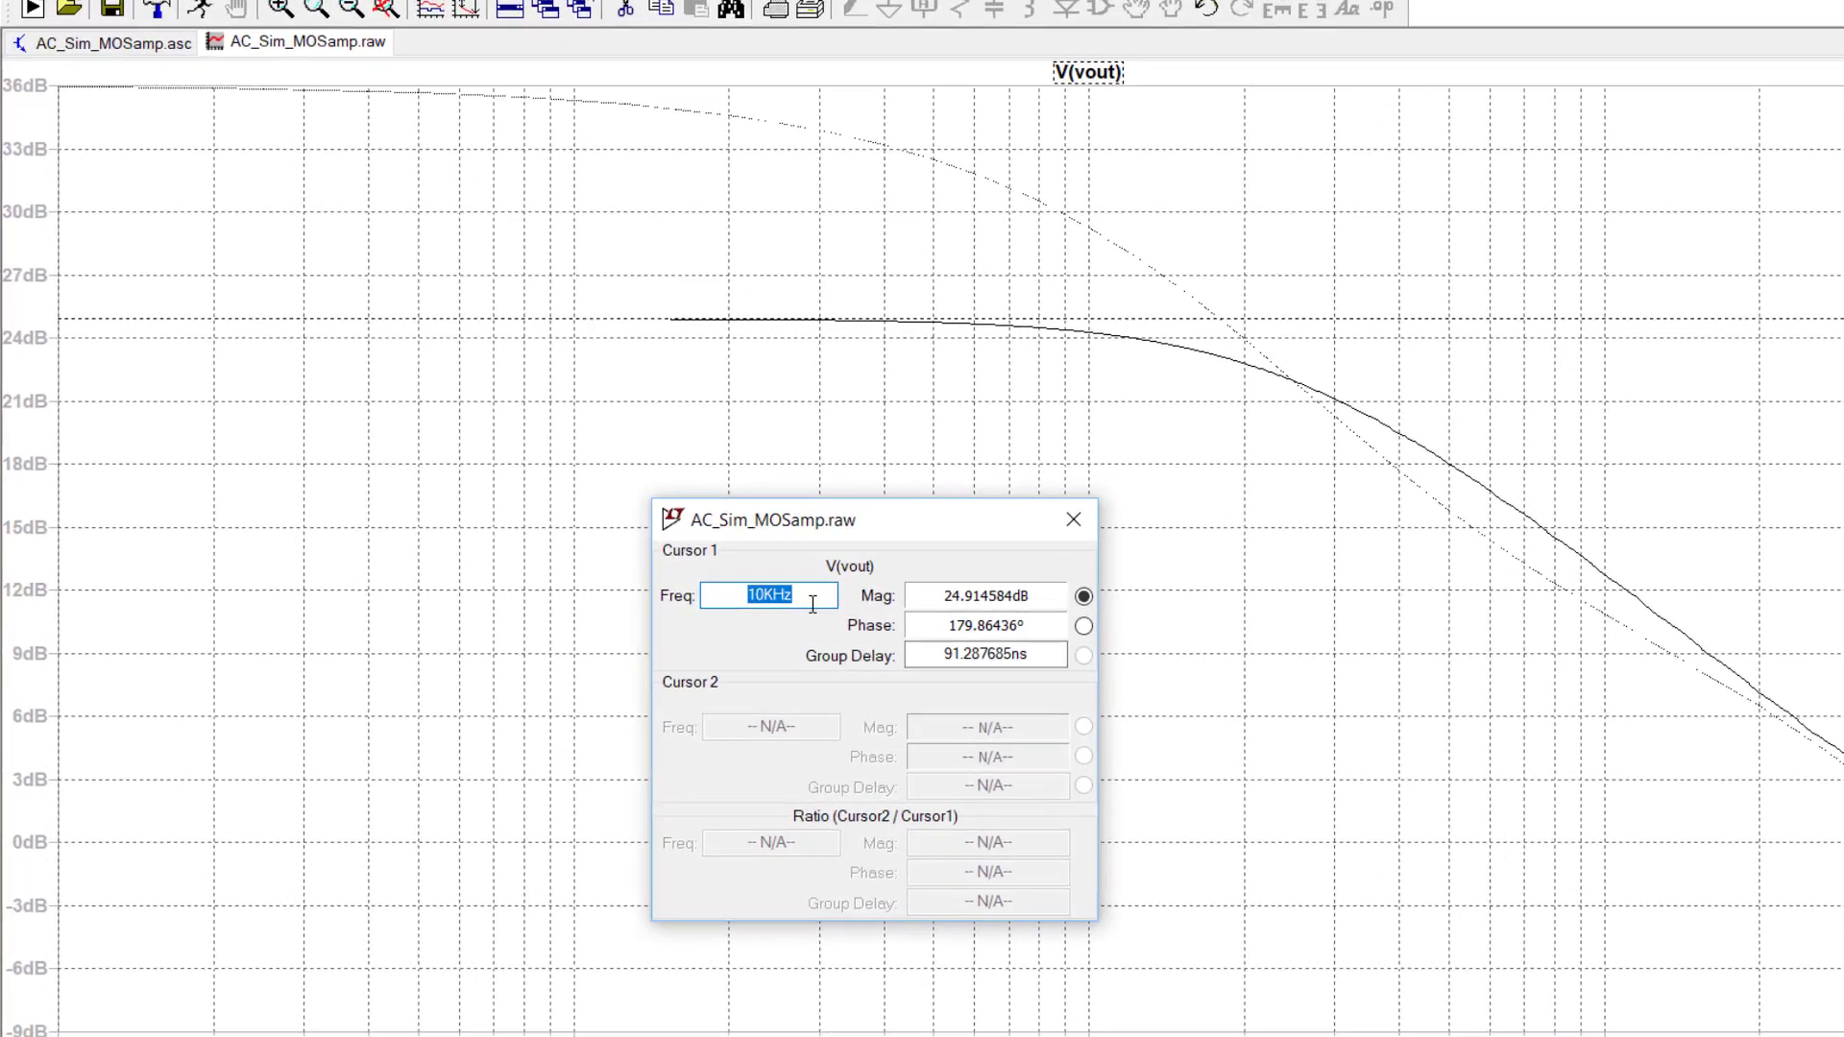
click(813, 603)
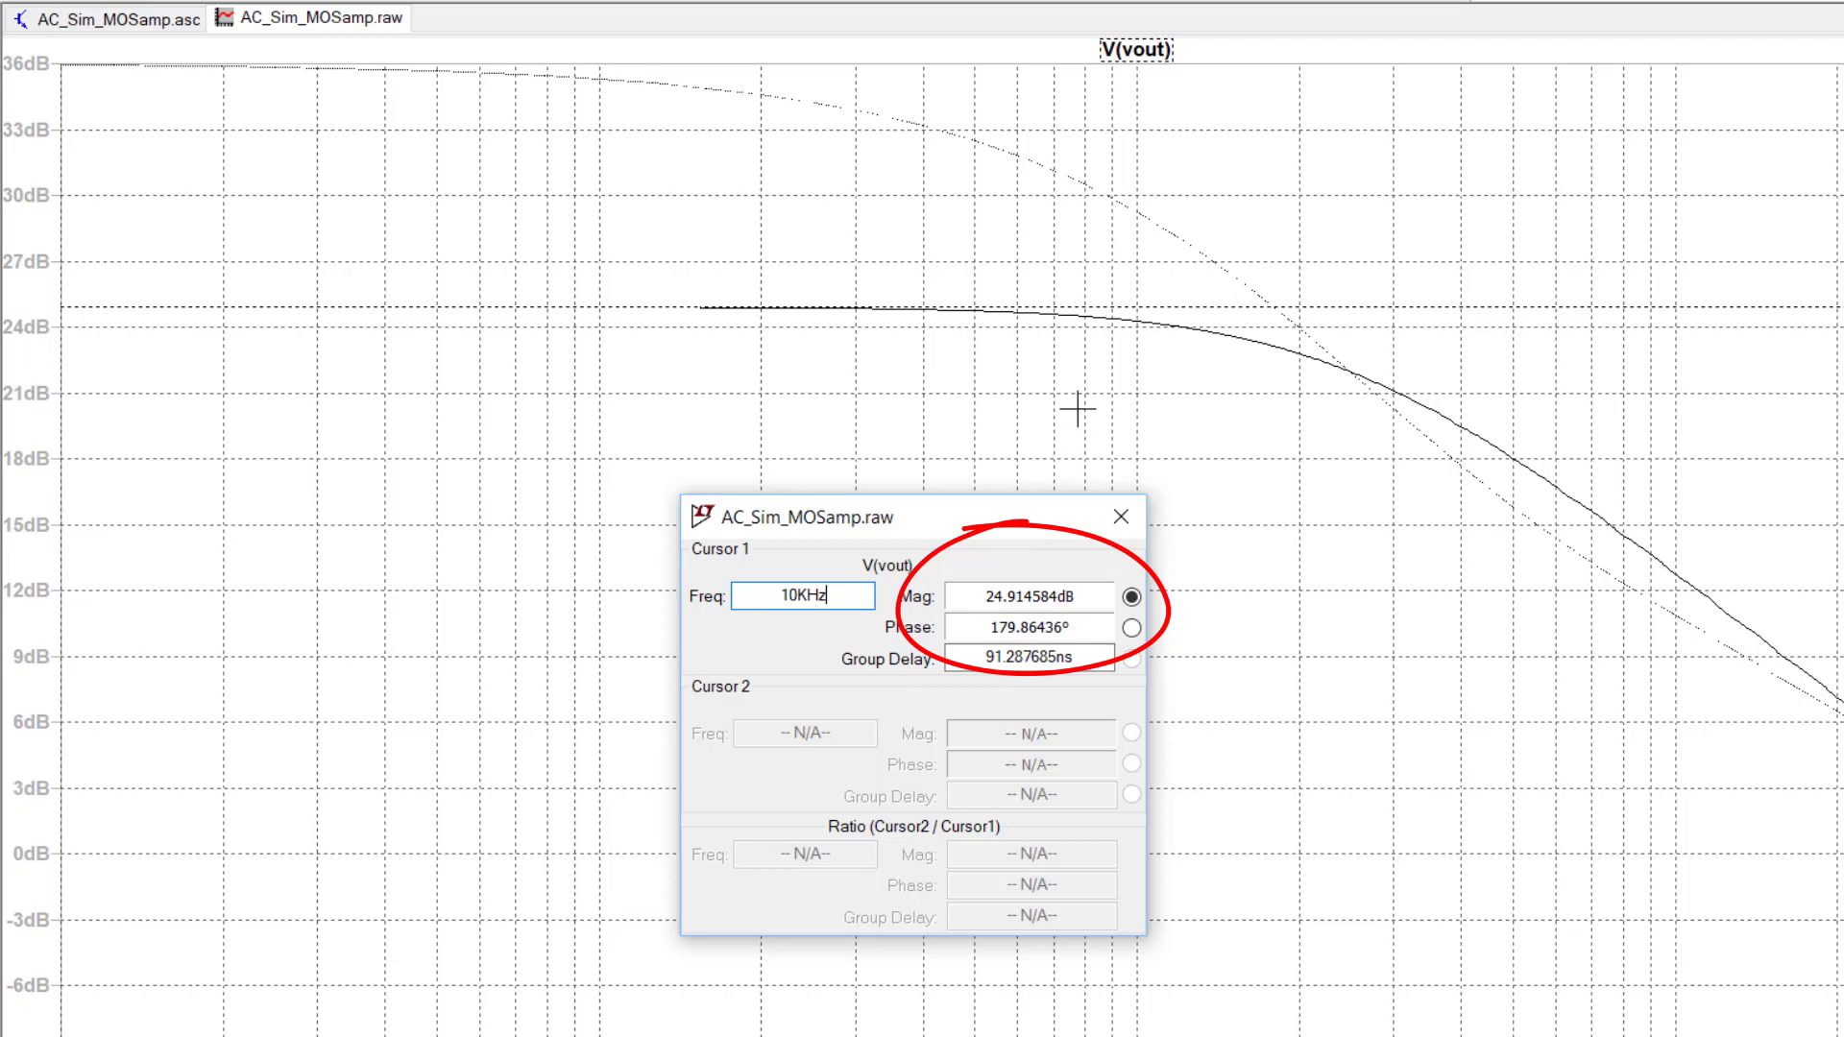
Add Cursor 2 to the V(vout) trace, landing at 1MHz.
click(1160, 55)
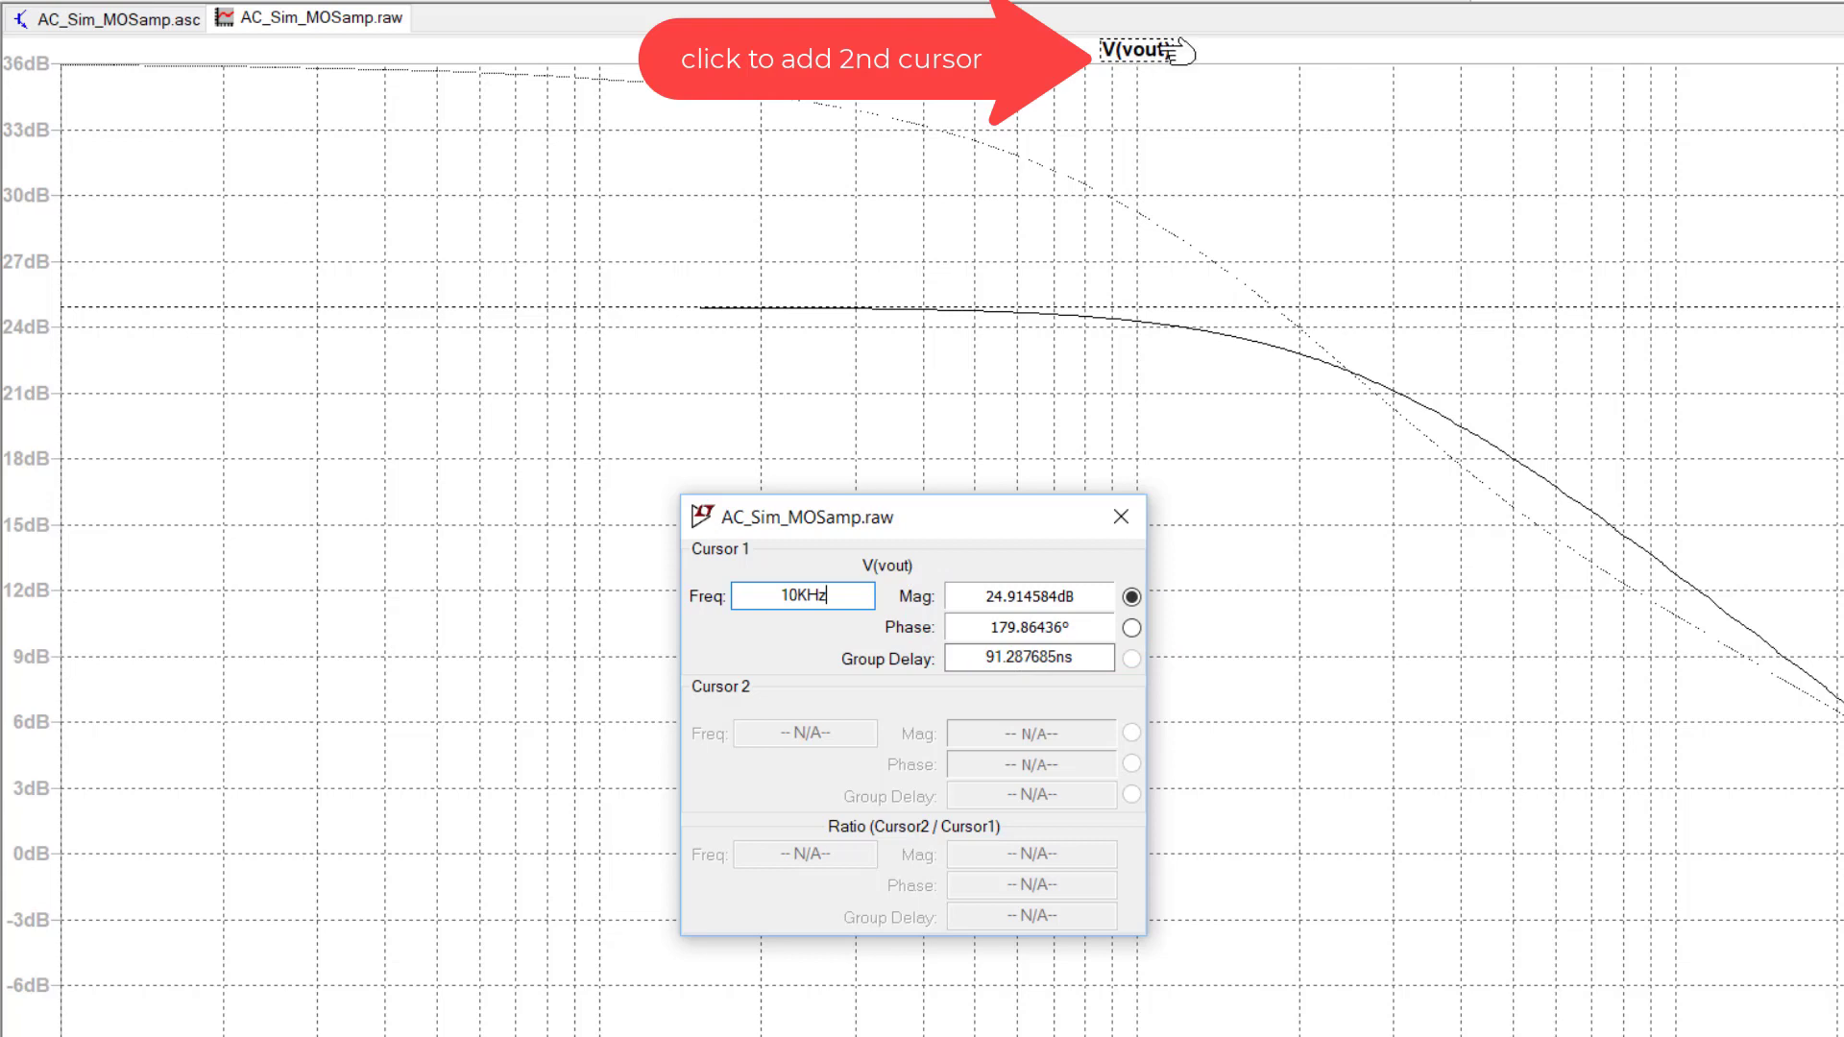
click(1180, 50)
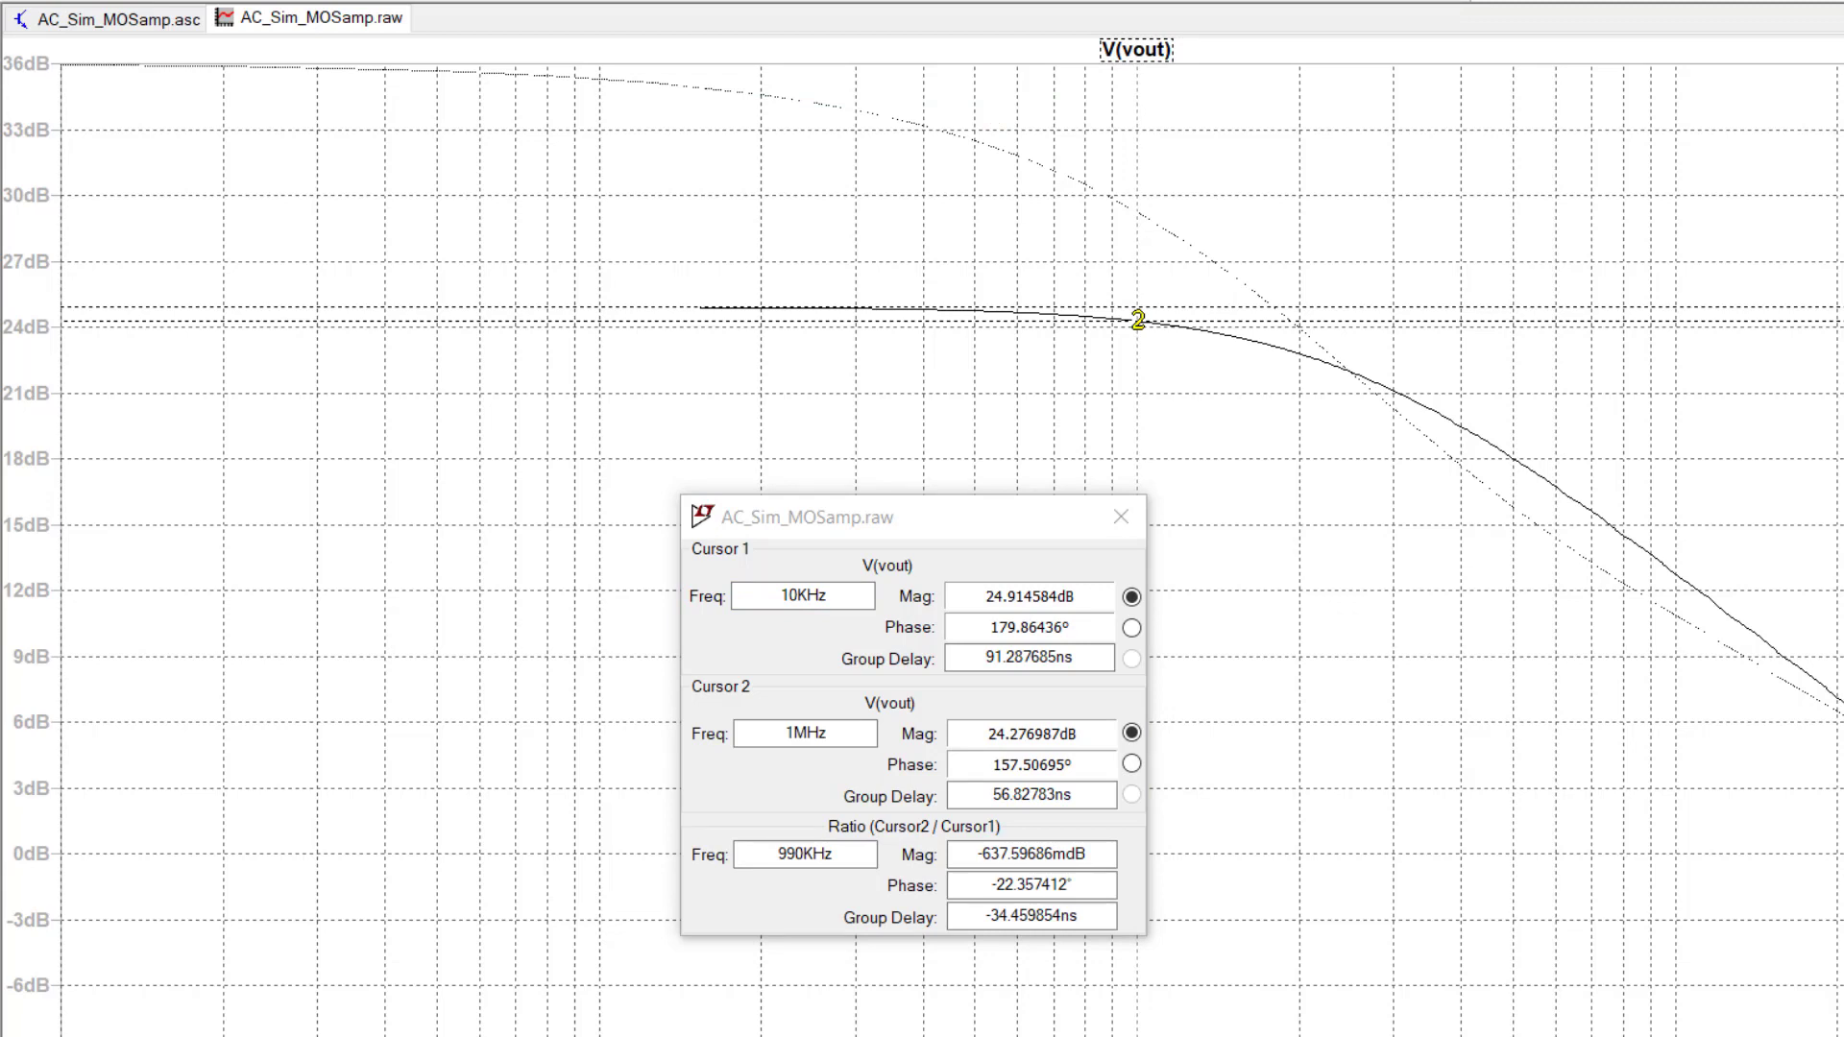
Drag Cursor 2 to 2.558MHz, where the ratio reads −3.08 dB.
mouse_move(1139, 320)
mouse_down()
mouse_move(1391, 421)
mouse_move(1467, 425)
mouse_up()
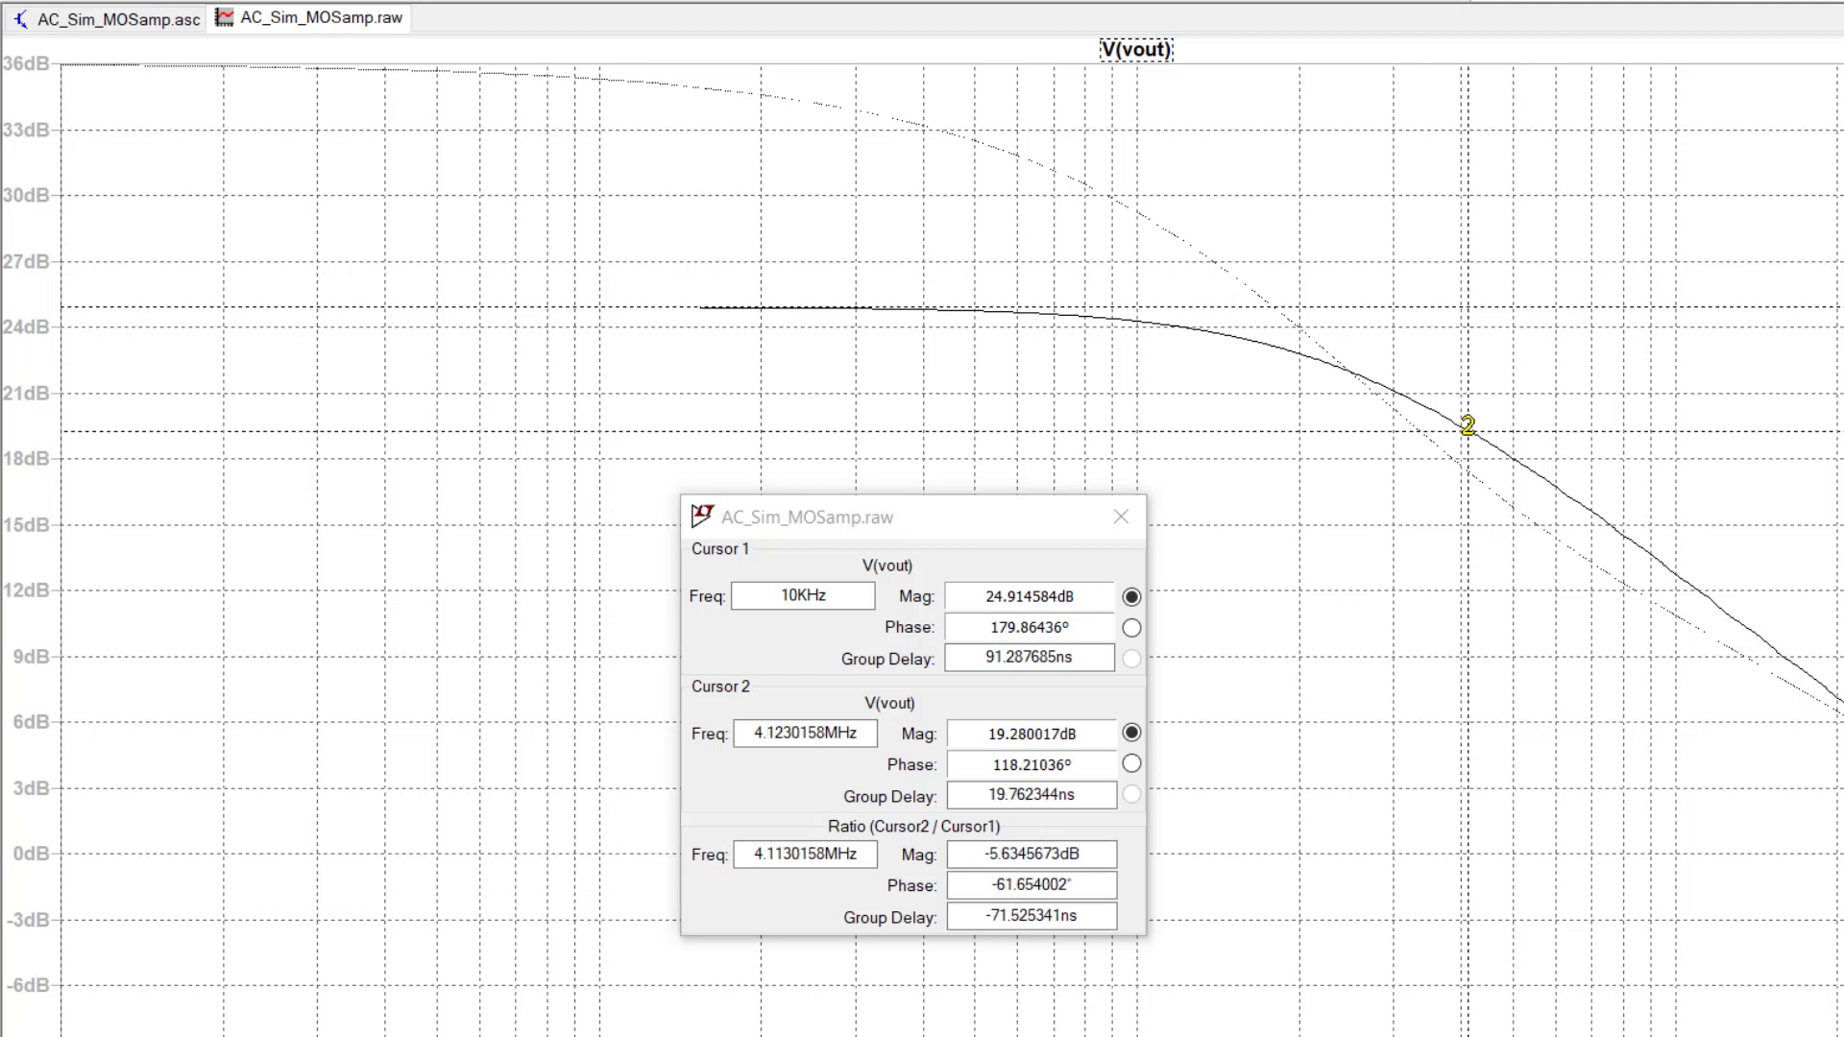
mouse_move(1467, 426)
mouse_down()
mouse_move(1486, 435)
mouse_move(1353, 373)
mouse_up()
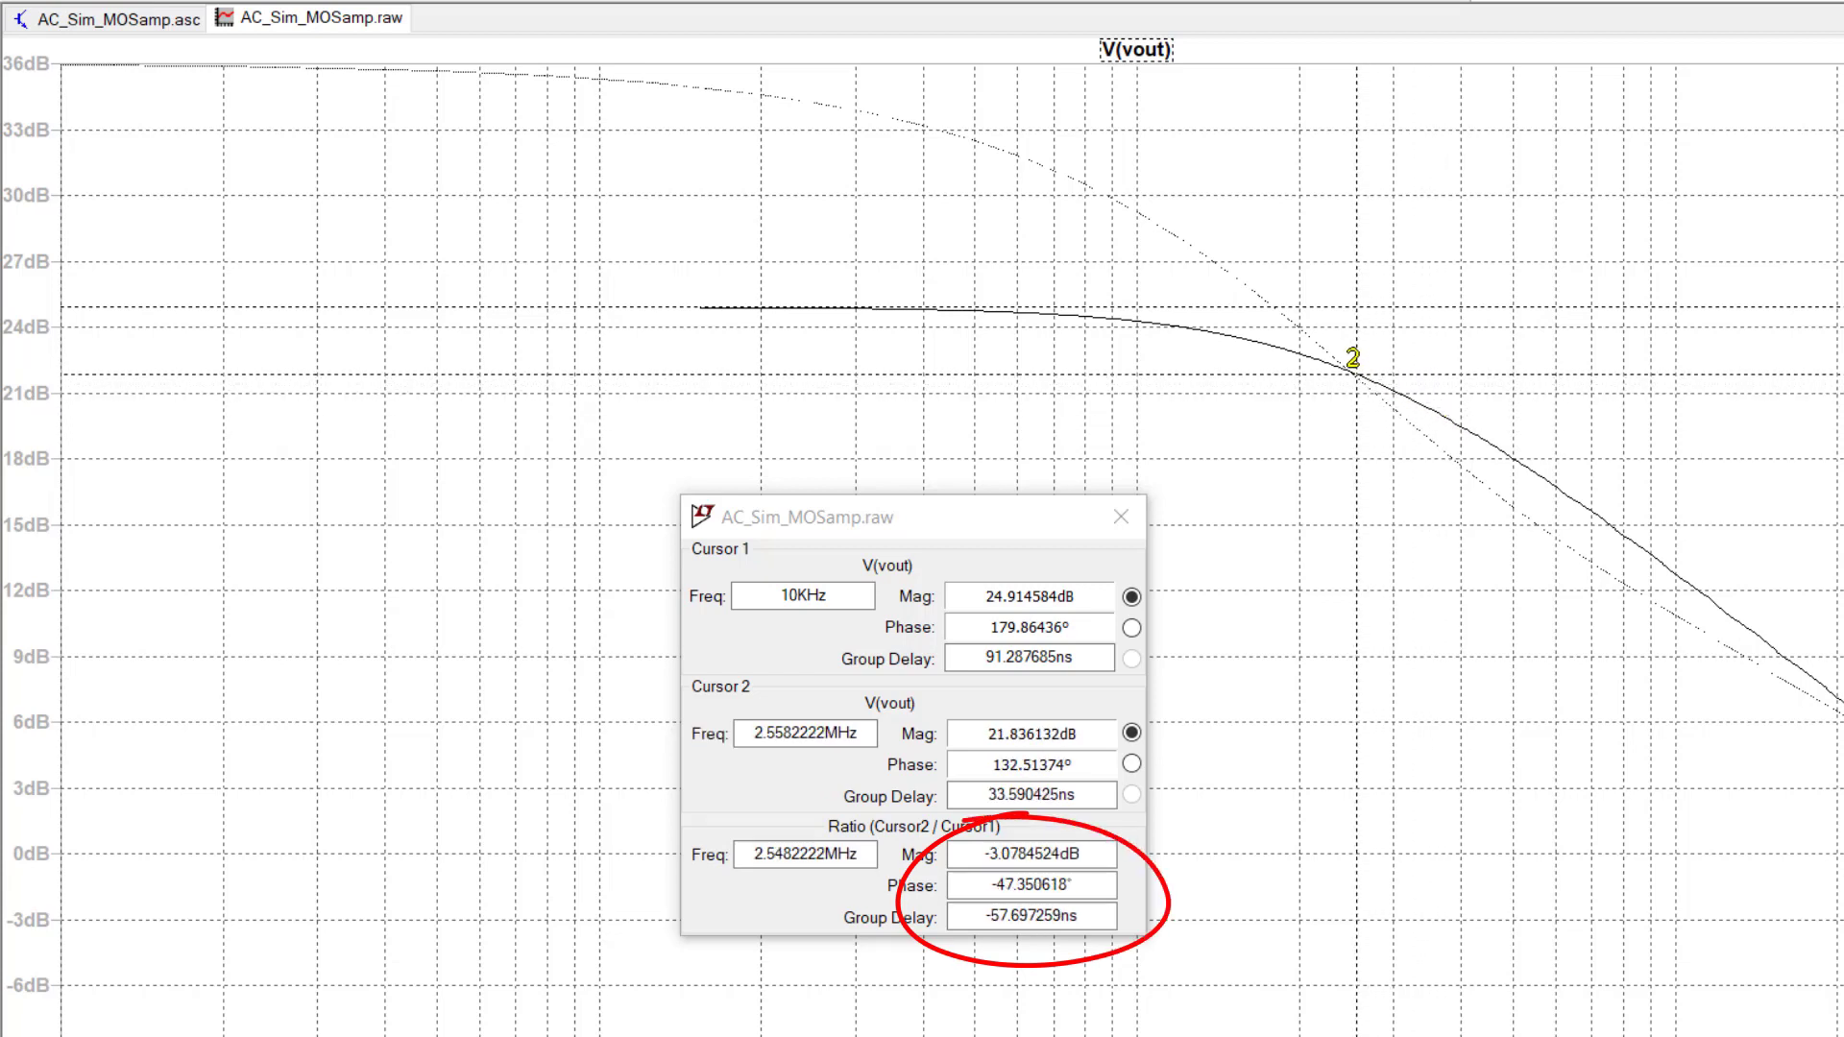